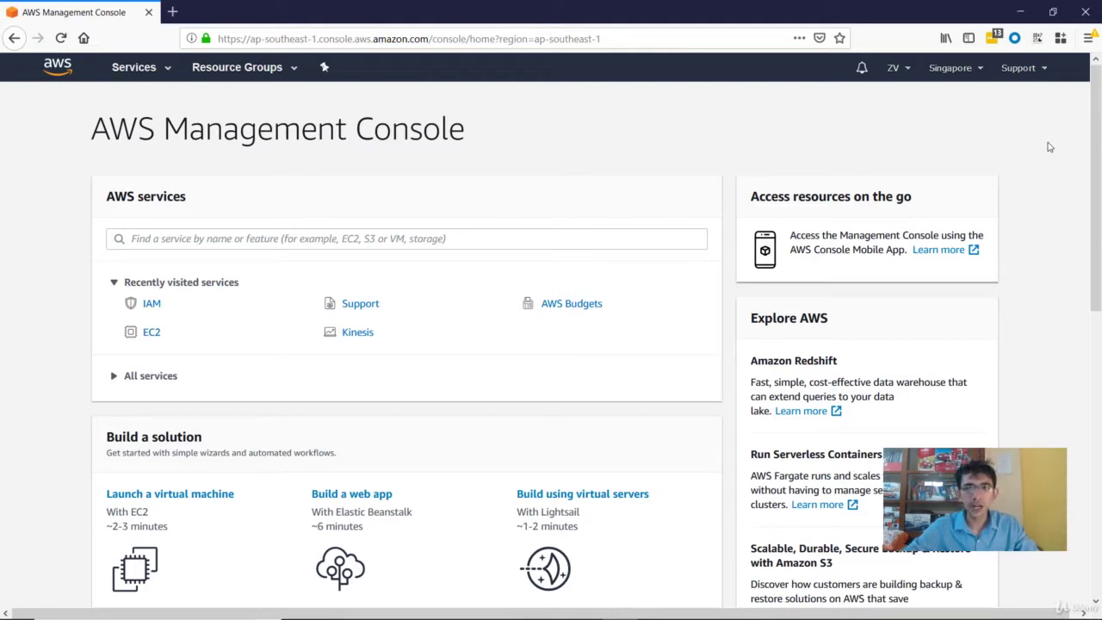
Step: Open the ZV account menu in the top navigation bar
click(902, 69)
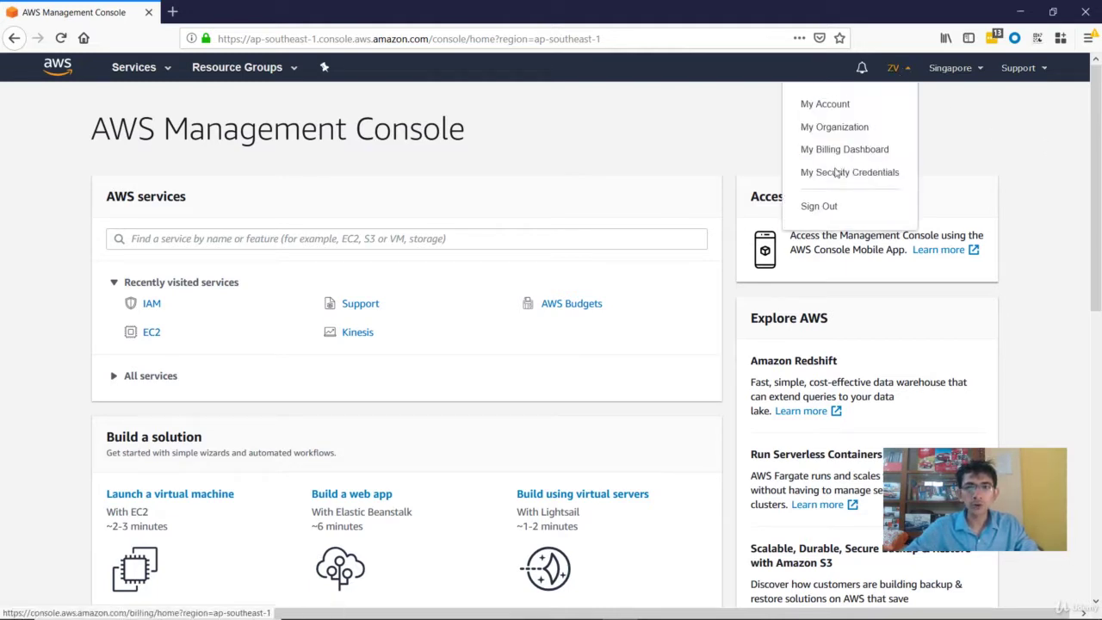
Step: Open My Security Credentials and highlight the unlimited-access and IAM sentences in its warning
click(835, 174)
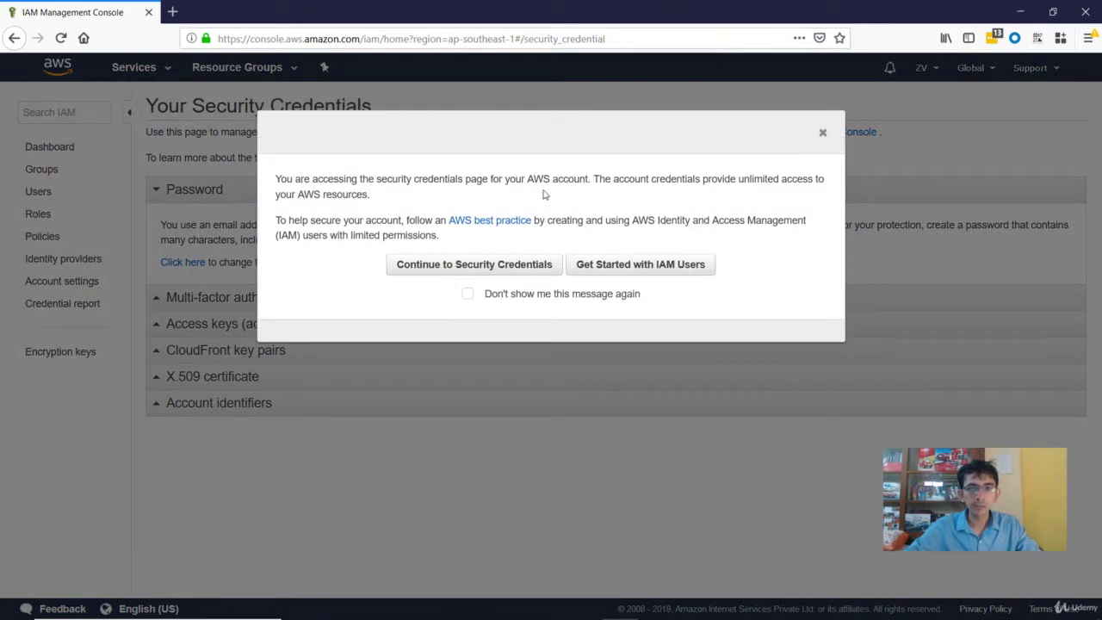
drag(593, 178, 653, 196)
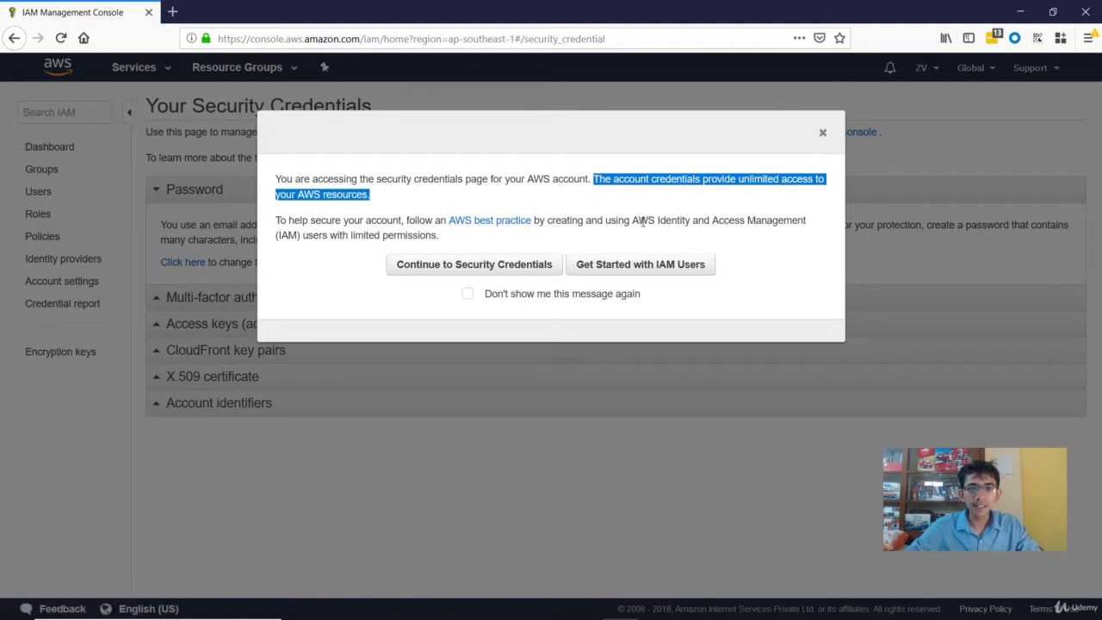
drag(633, 220, 757, 225)
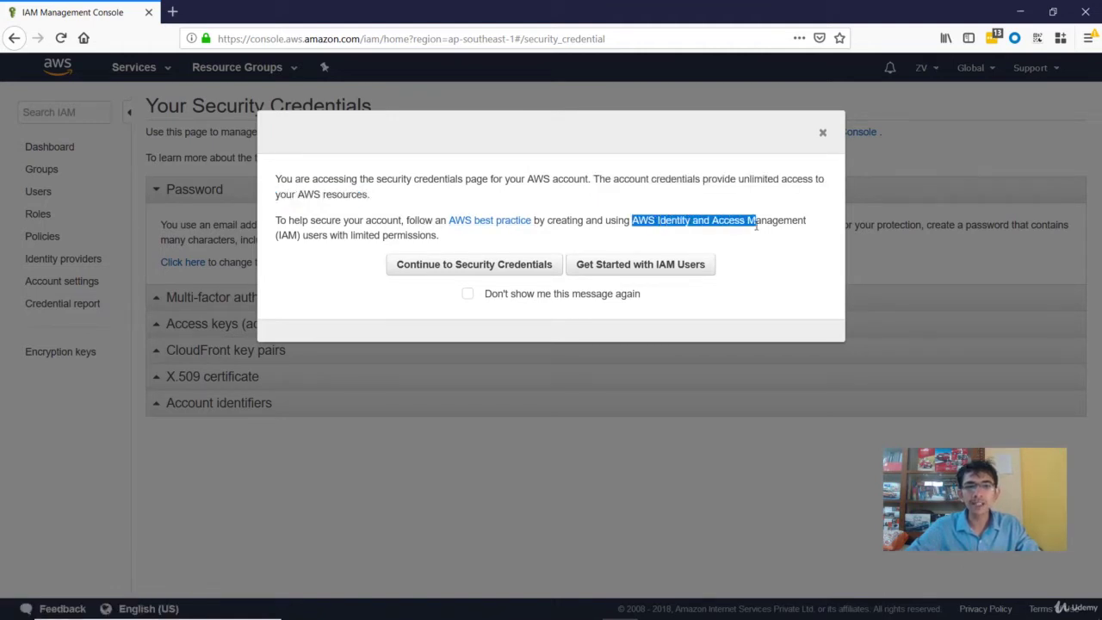
click(708, 214)
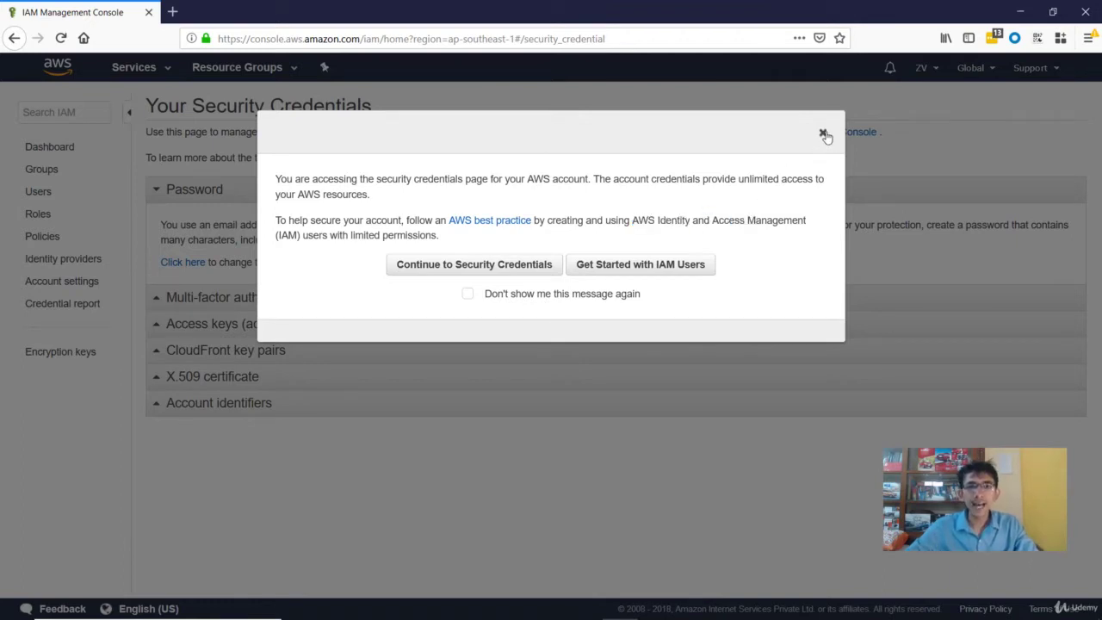
Step: Close the root credentials warning dialog
click(824, 135)
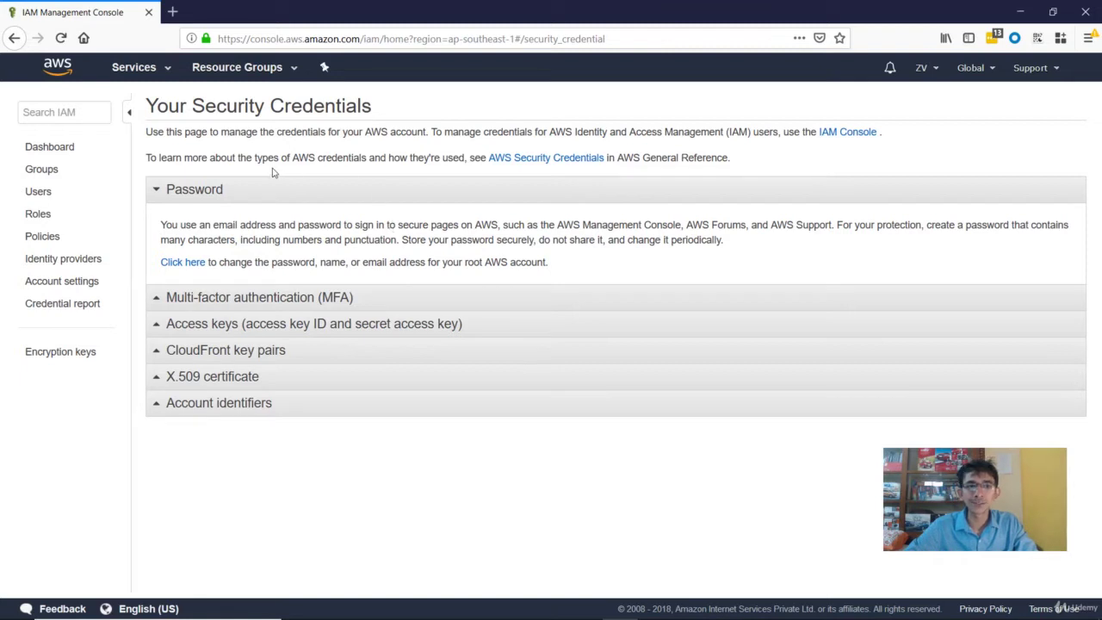
Step: Find IAM through the Services search and show its list of 12 users
click(138, 67)
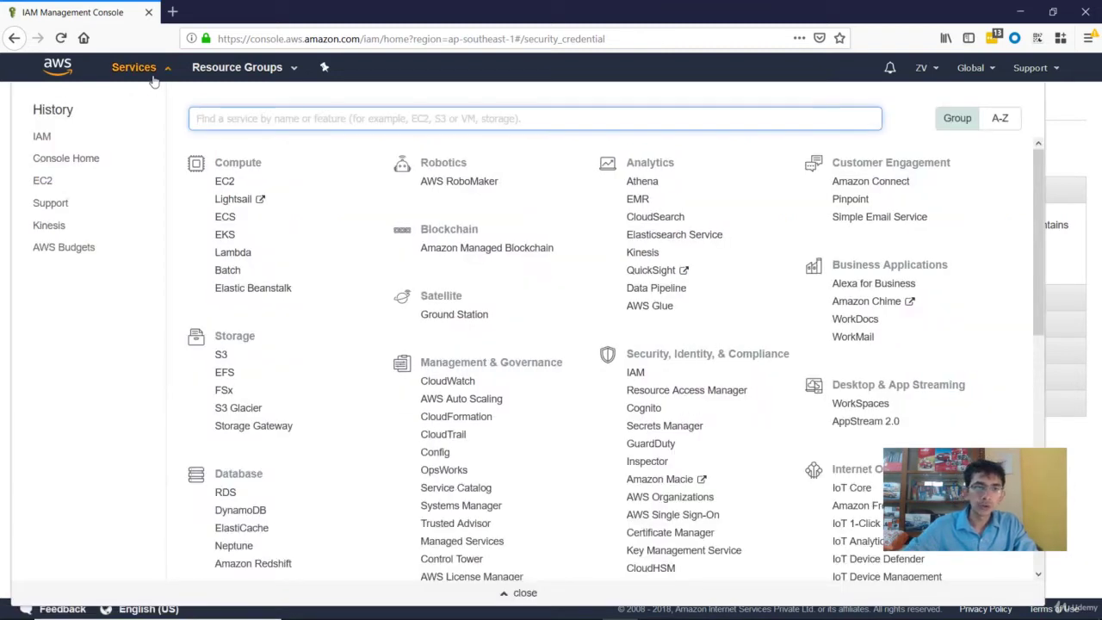
text(iam)
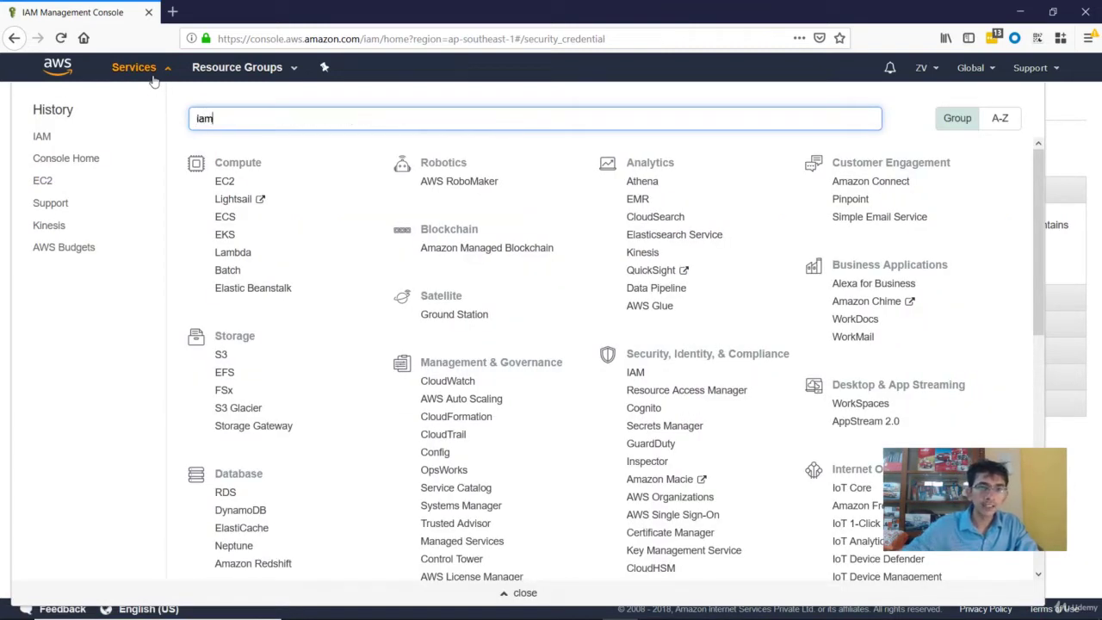
click(212, 143)
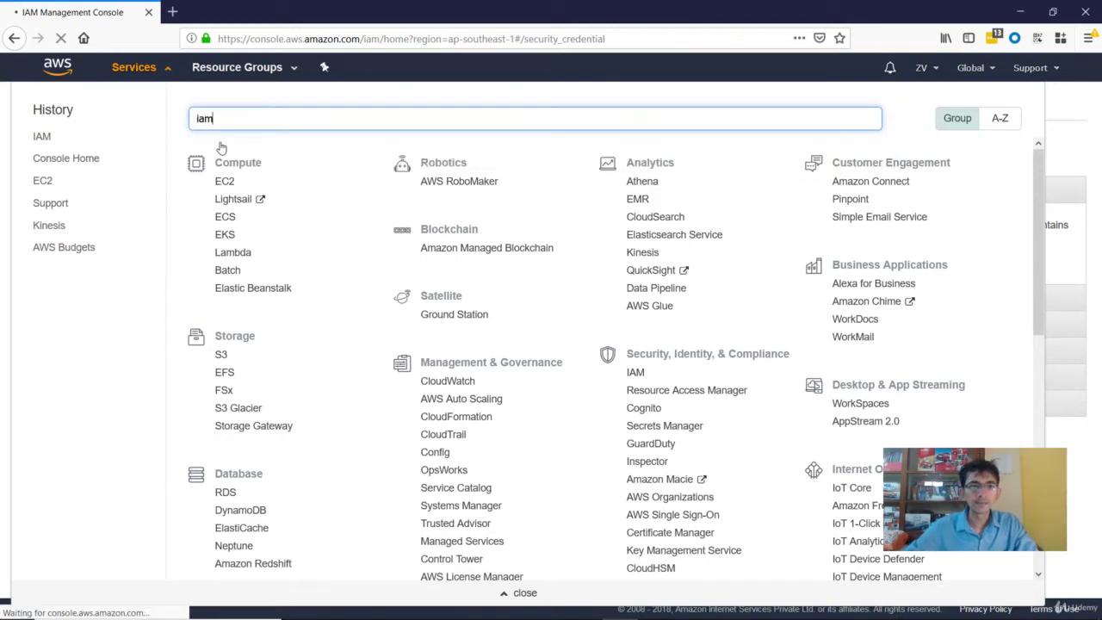
click(39, 194)
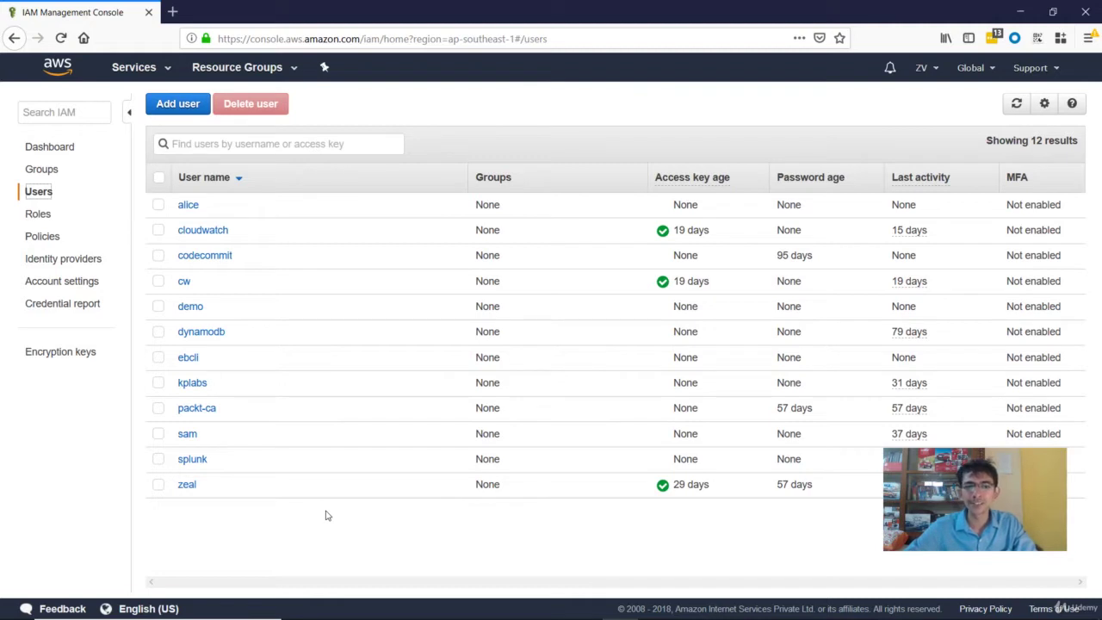
Step: Start adding user 'zeal-demo' with AWS Management Console access
click(188, 111)
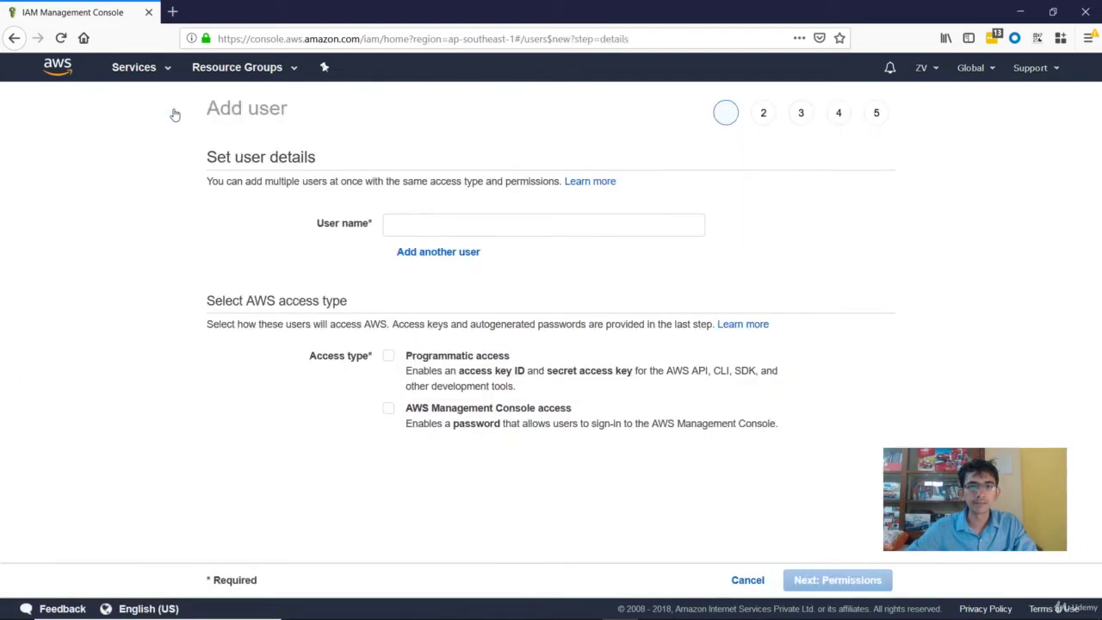
click(394, 222)
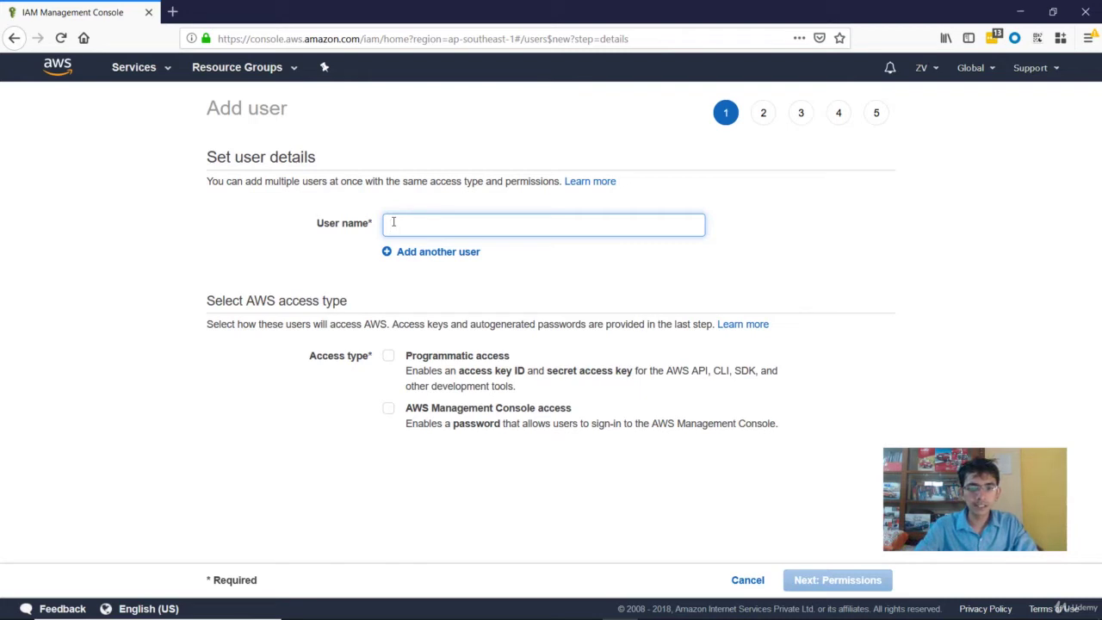
text(z)
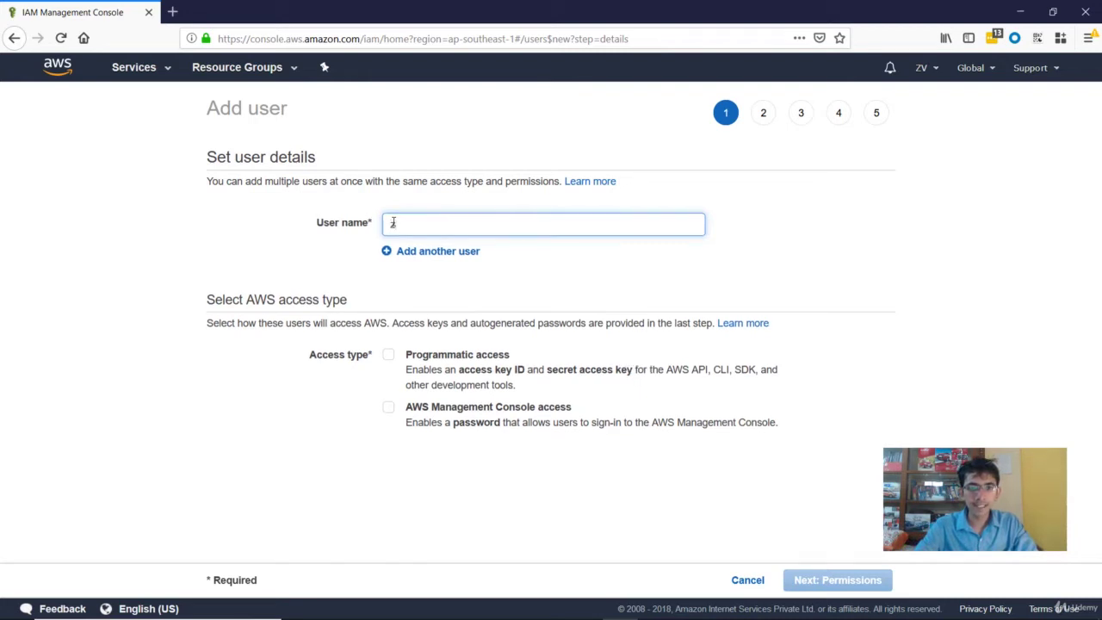
text(eal-dem)
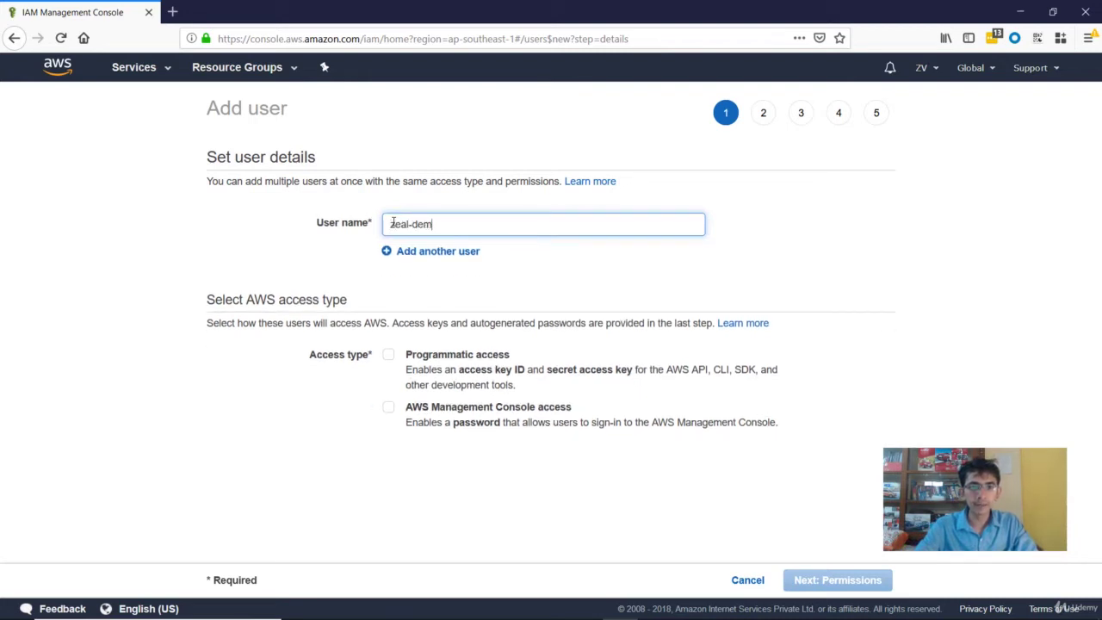
text(o)
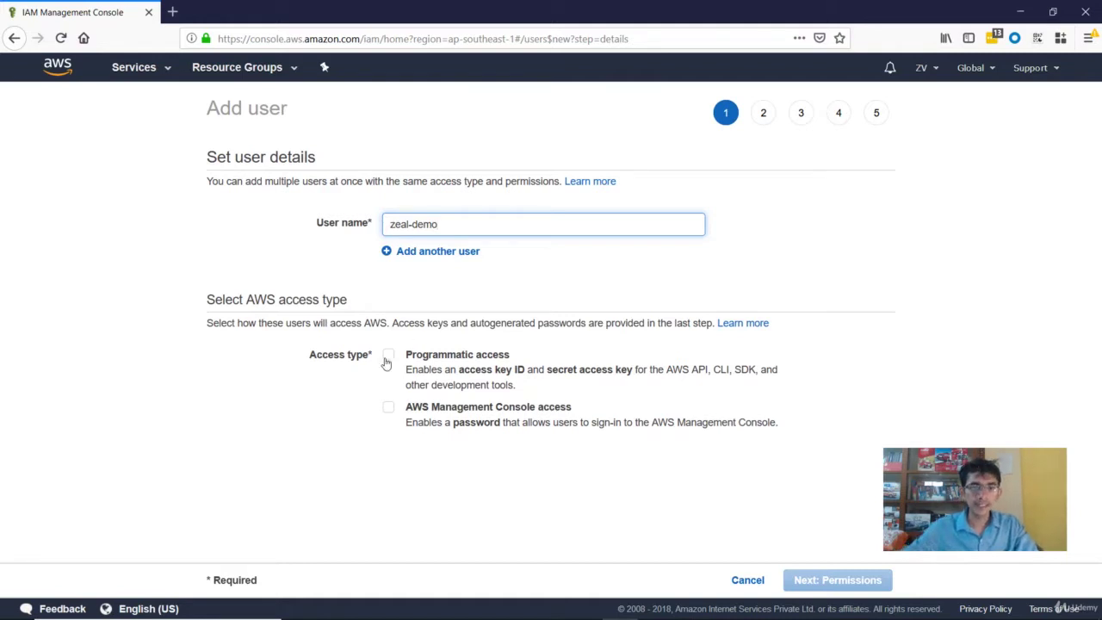
click(388, 408)
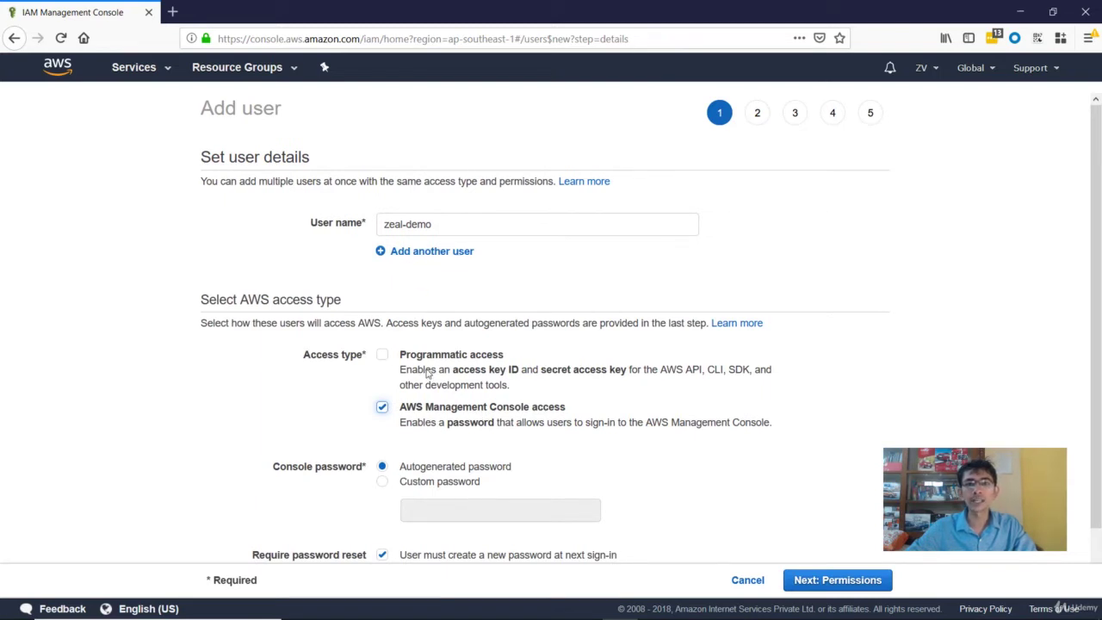
Step: Give the user a custom password with no required reset, then continue to permissions
scroll(428, 372, down, 1)
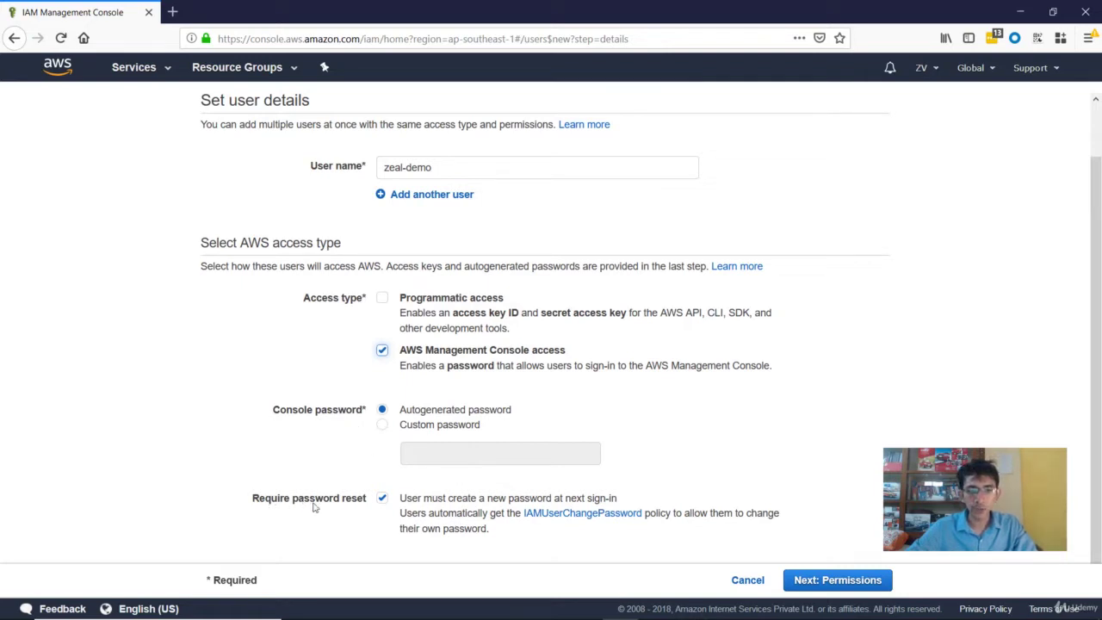
click(384, 426)
click(414, 448)
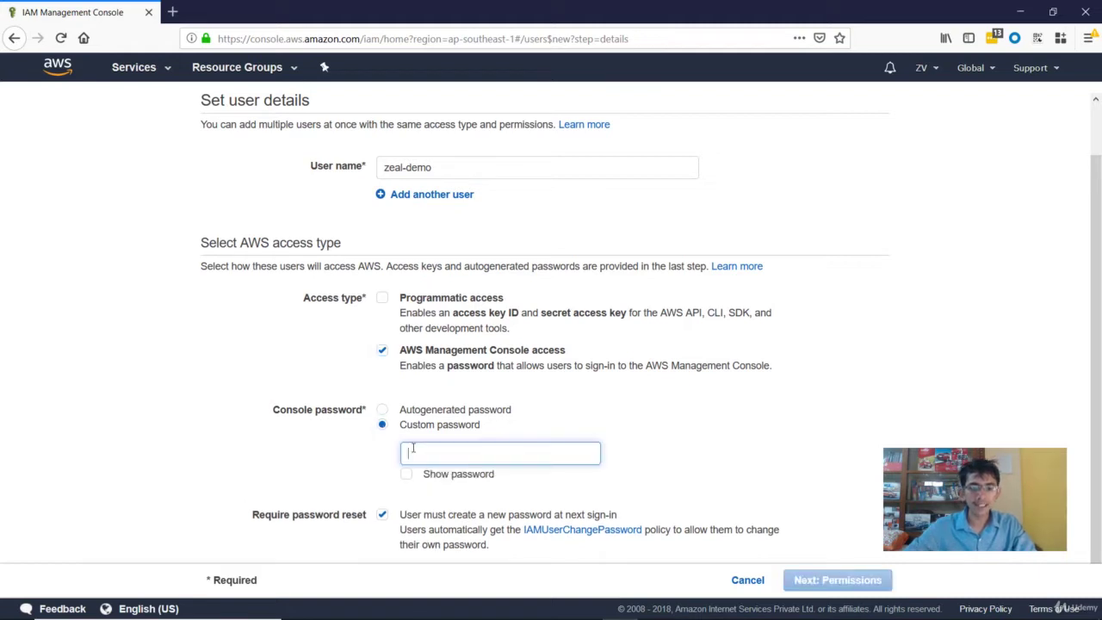
text(zeal-d)
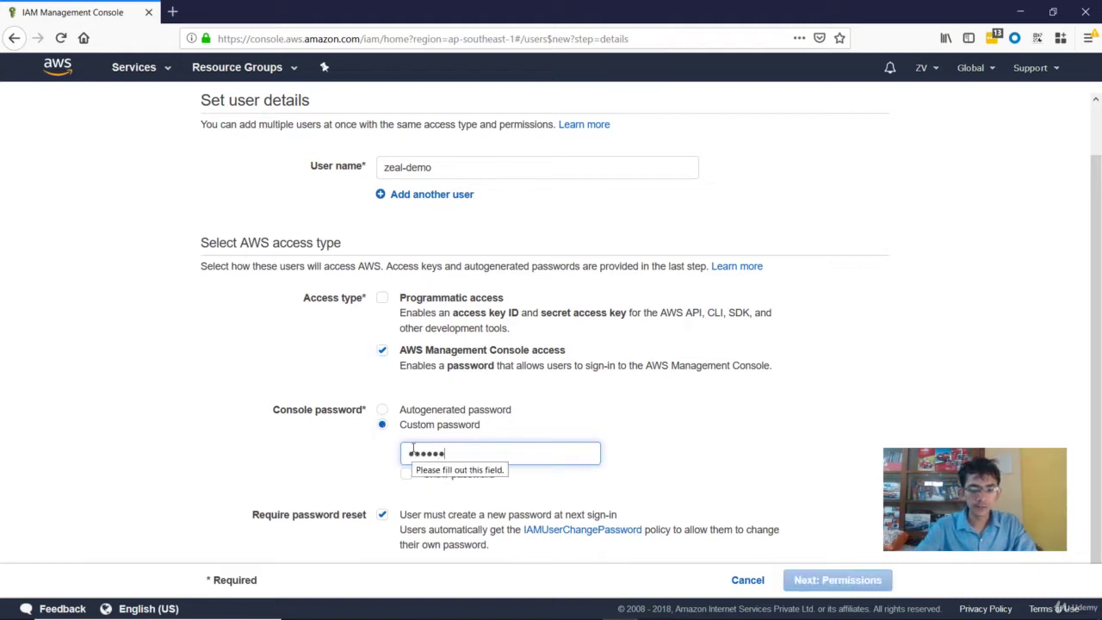
text(emo1)
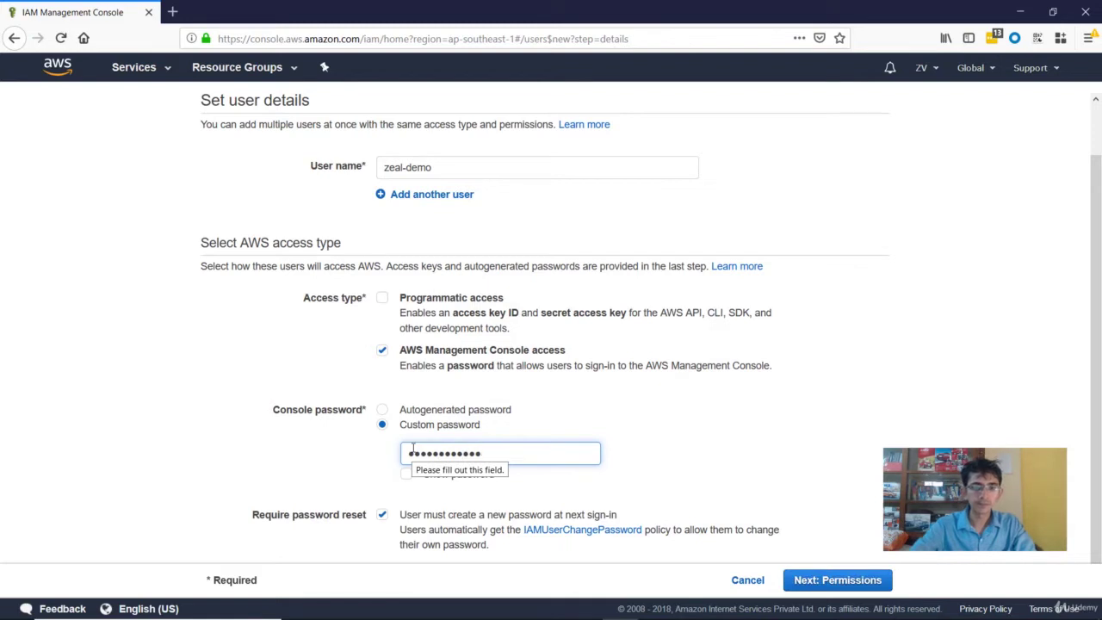
scroll(396, 474, down, 1)
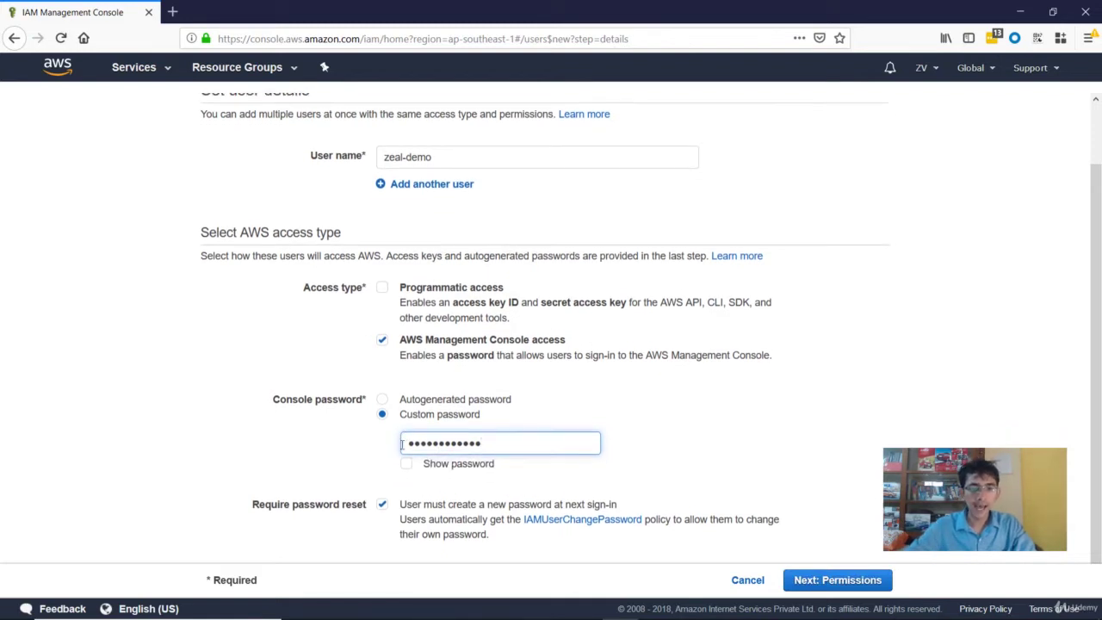
click(383, 500)
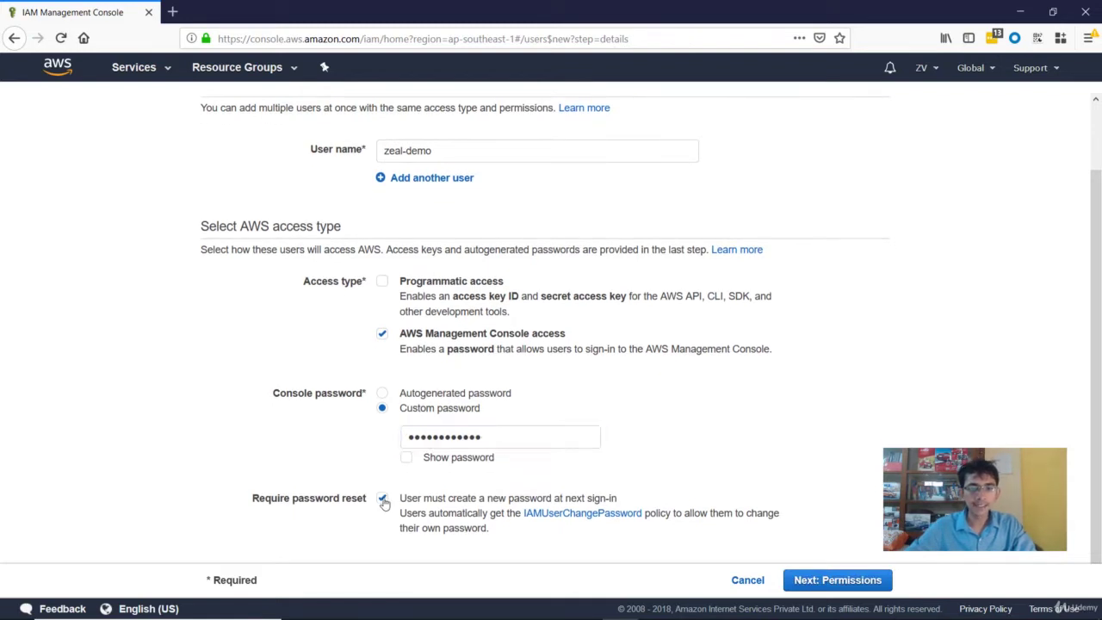
click(817, 579)
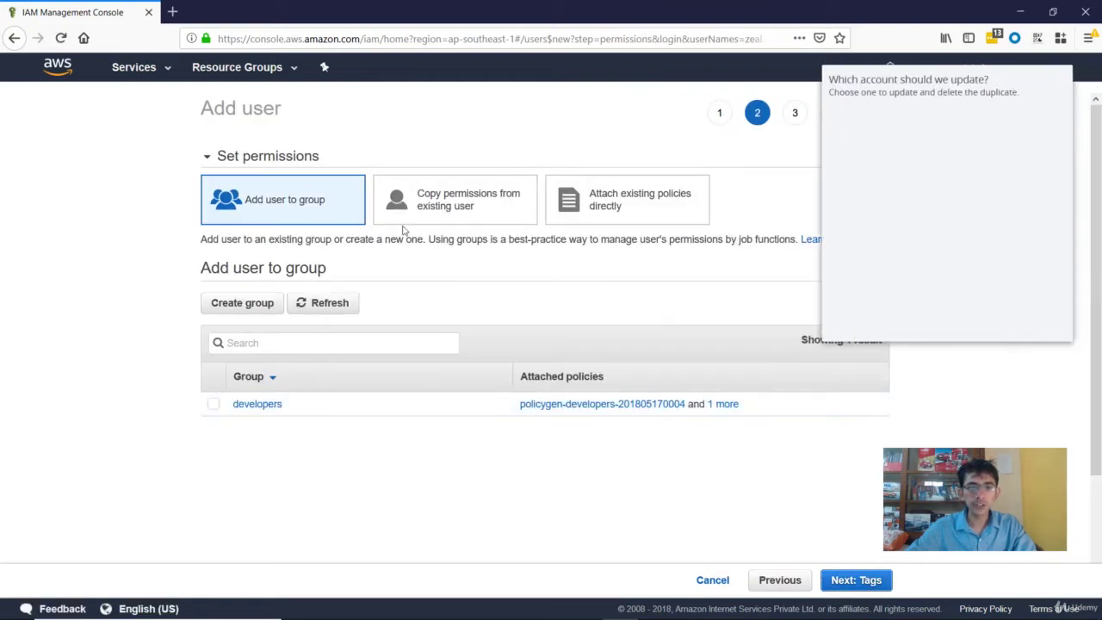
Step: Attach the AdministratorAccess policy directly to the user and proceed to tags
click(978, 323)
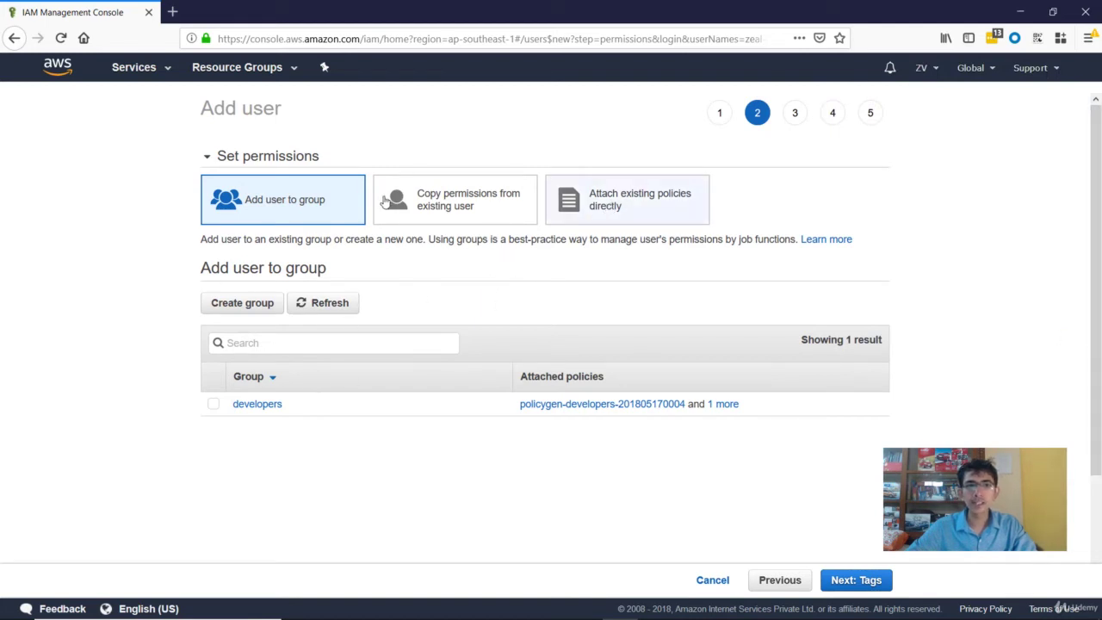
click(608, 214)
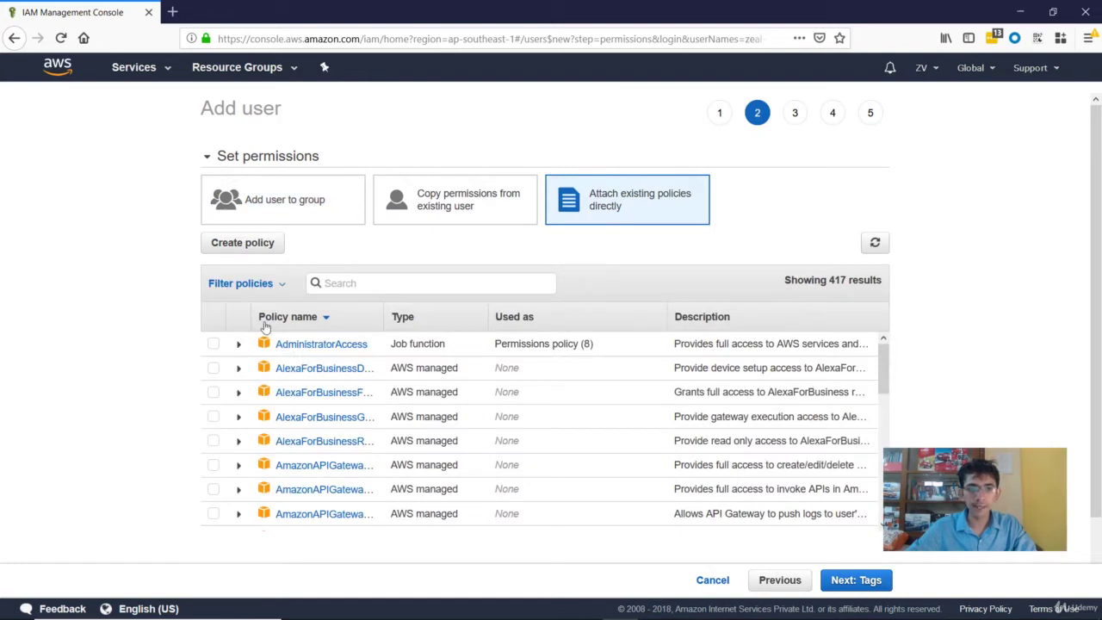
click(212, 345)
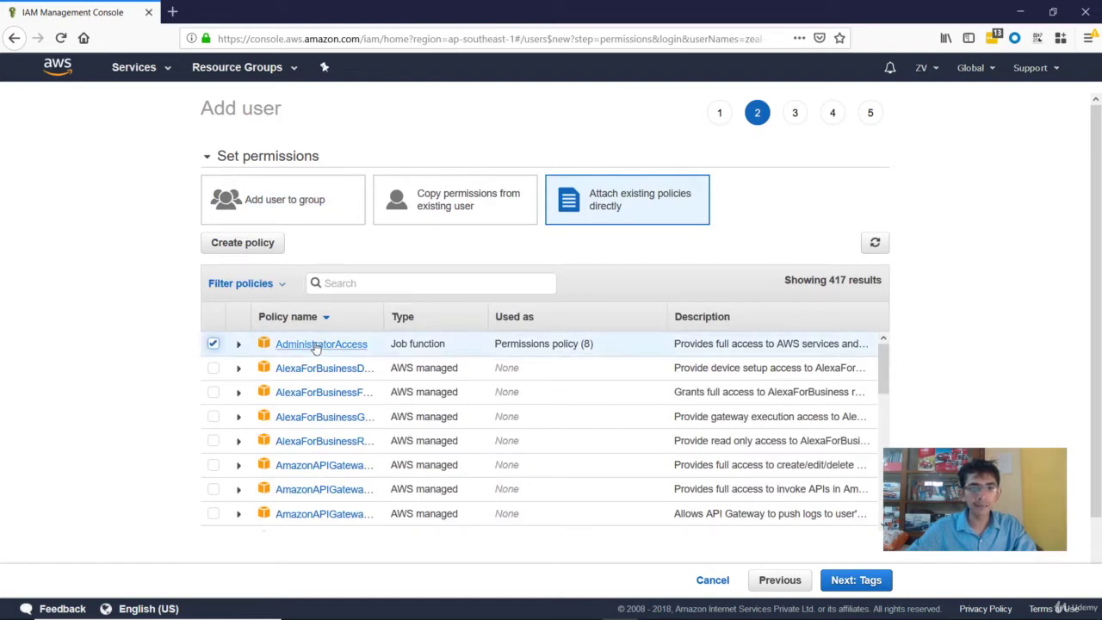
click(843, 588)
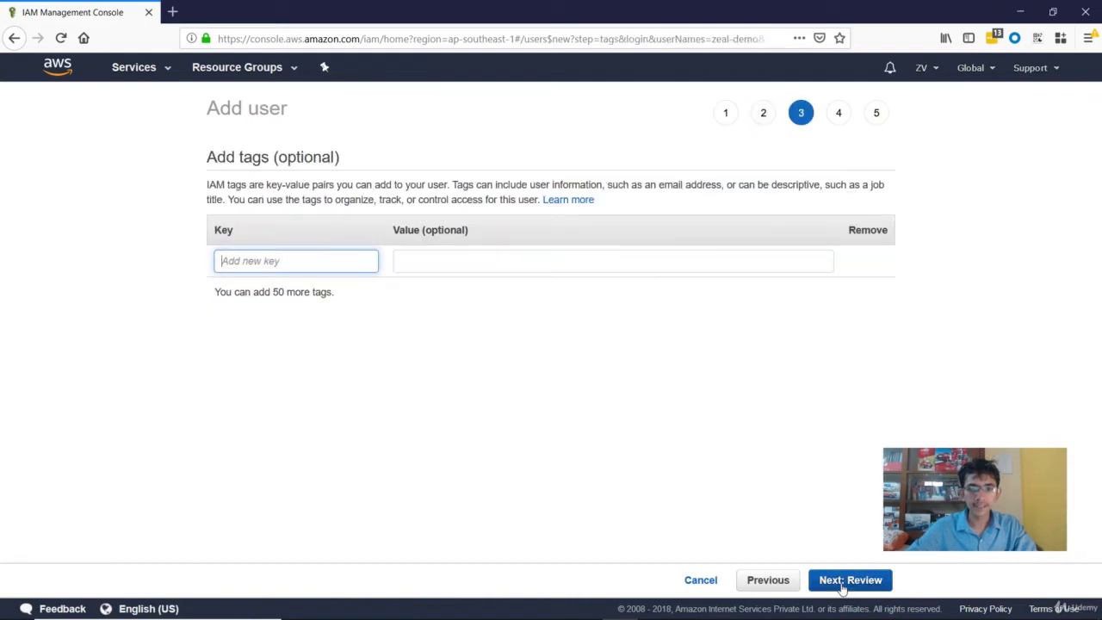
Step: Review the settings and create user zeal-demo
click(846, 584)
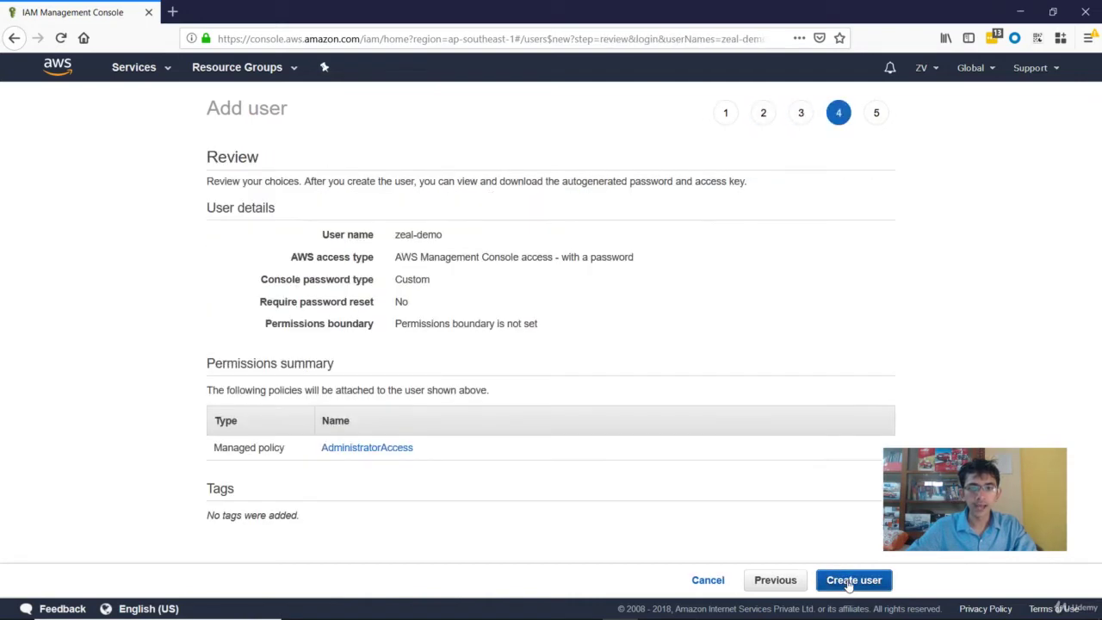
click(850, 582)
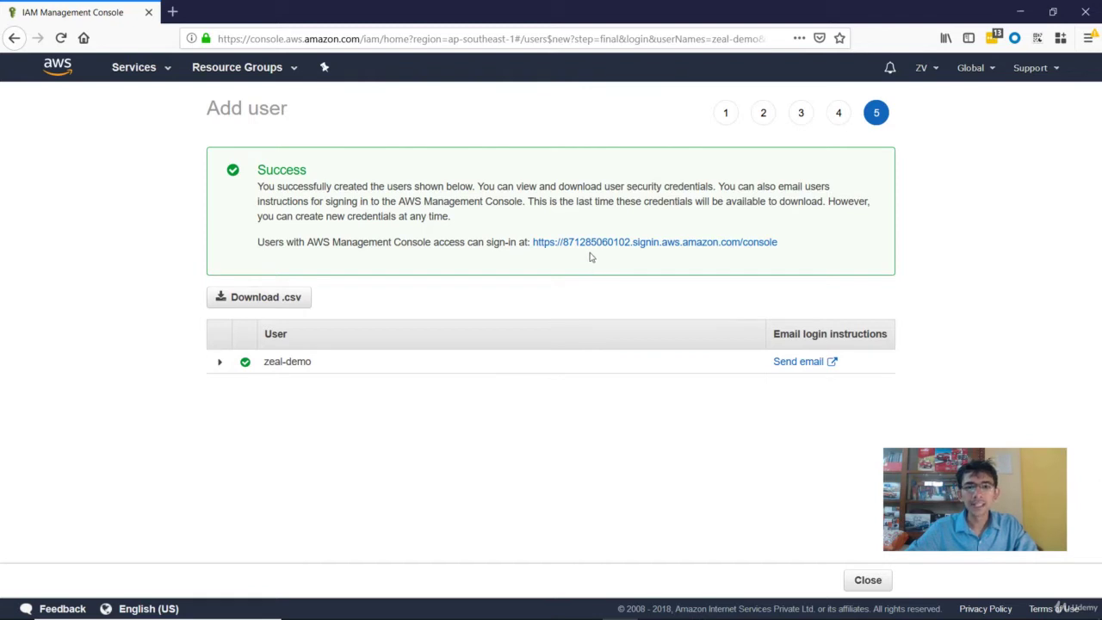
Step: Copy the console sign-in link and load it in the other browser window
drag(795, 246, 533, 247)
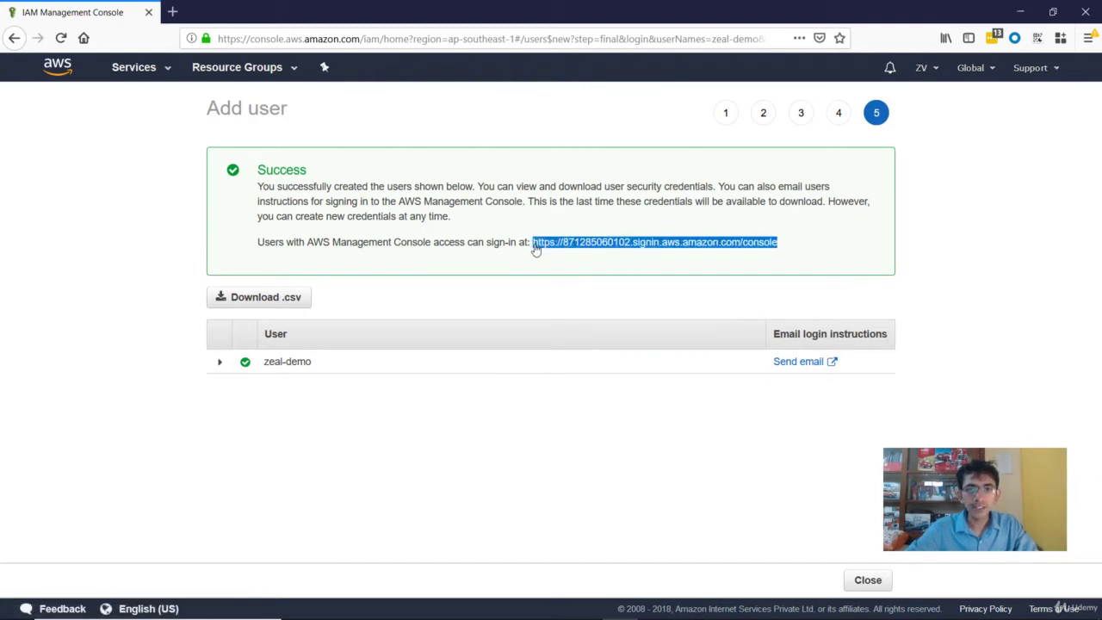
right_click(594, 247)
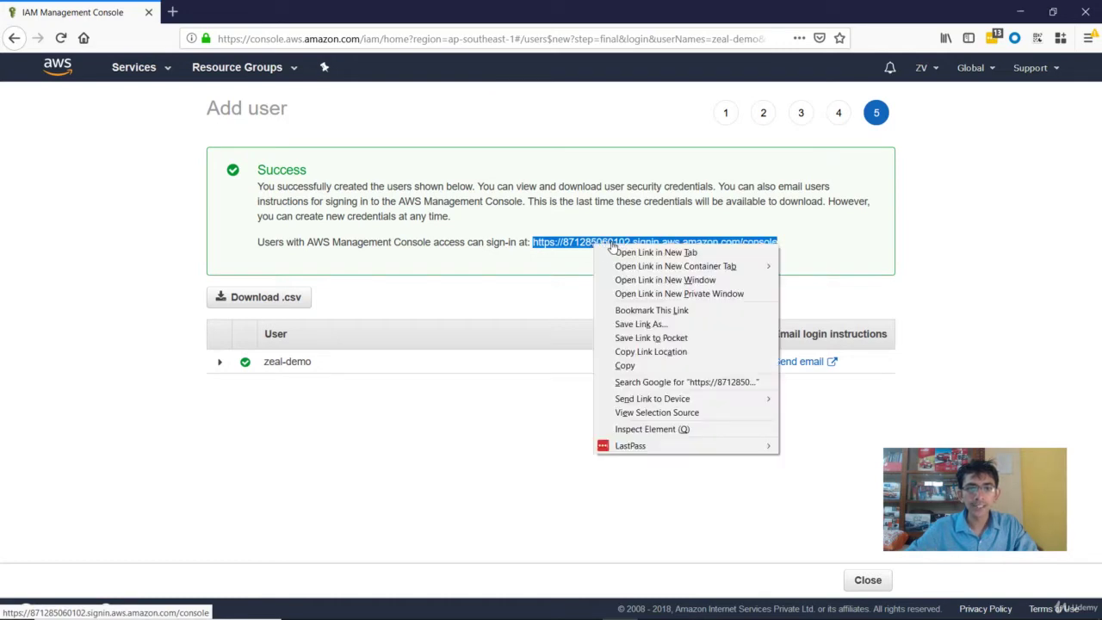
click(626, 365)
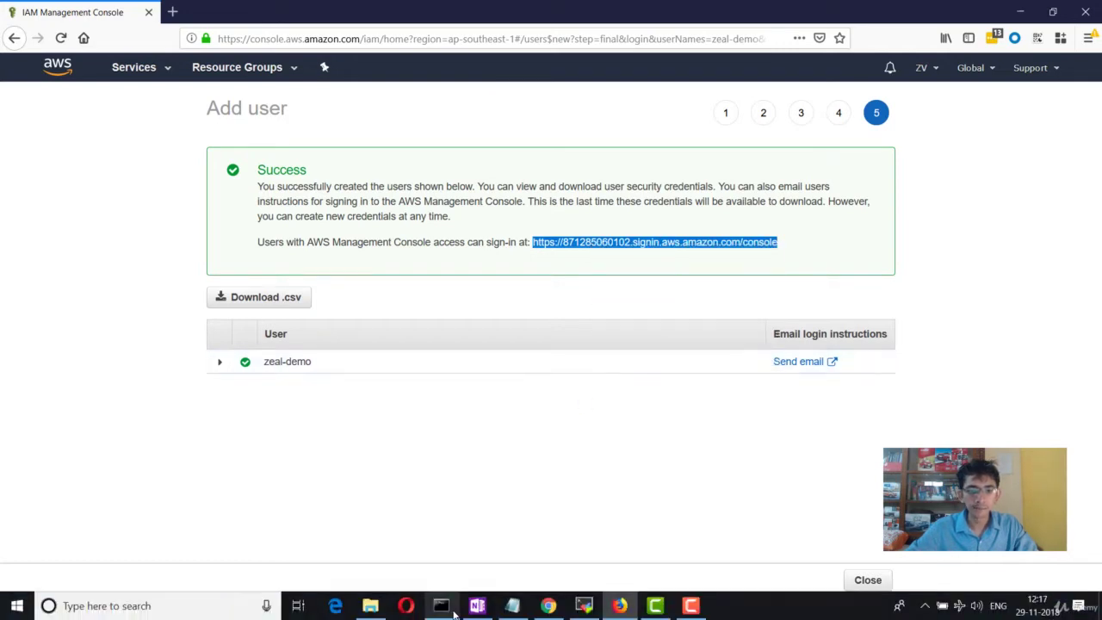
click(375, 606)
click(334, 36)
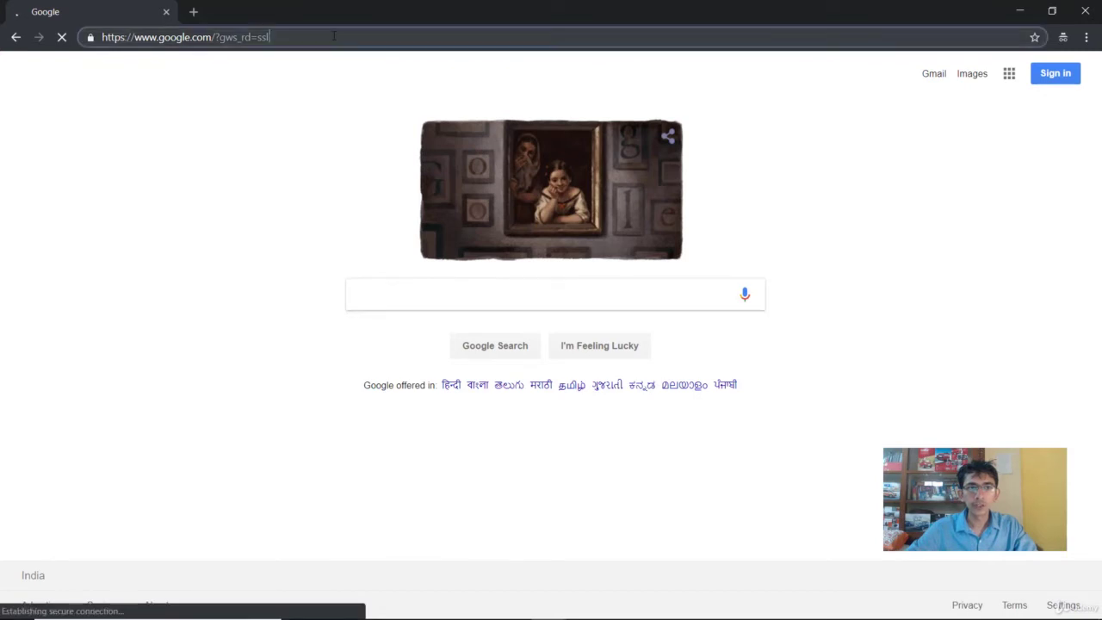
key(ctrl+v)
key(Return)
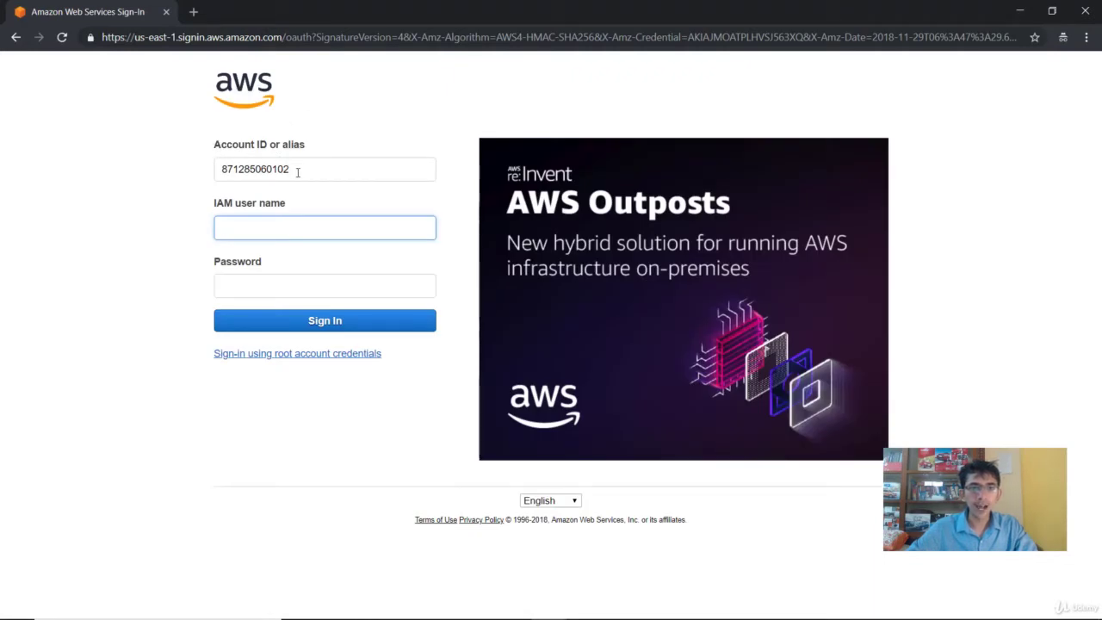
Step: Enter IAM user name zeal-demo and the user's password on the sign-in form
drag(297, 173, 213, 177)
click(315, 168)
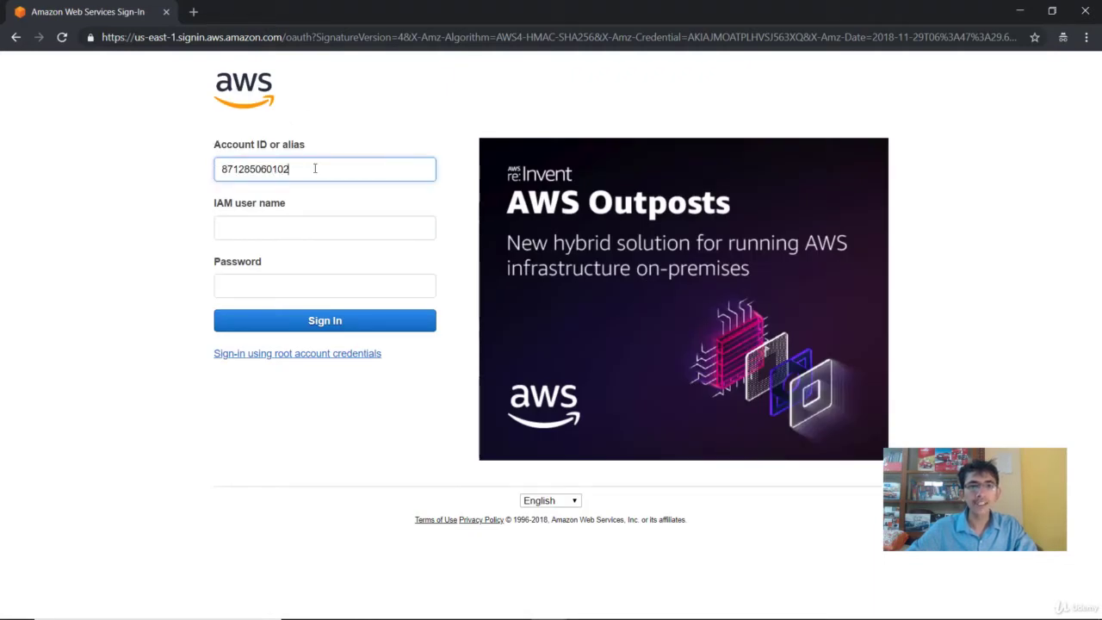
drag(315, 168, 200, 170)
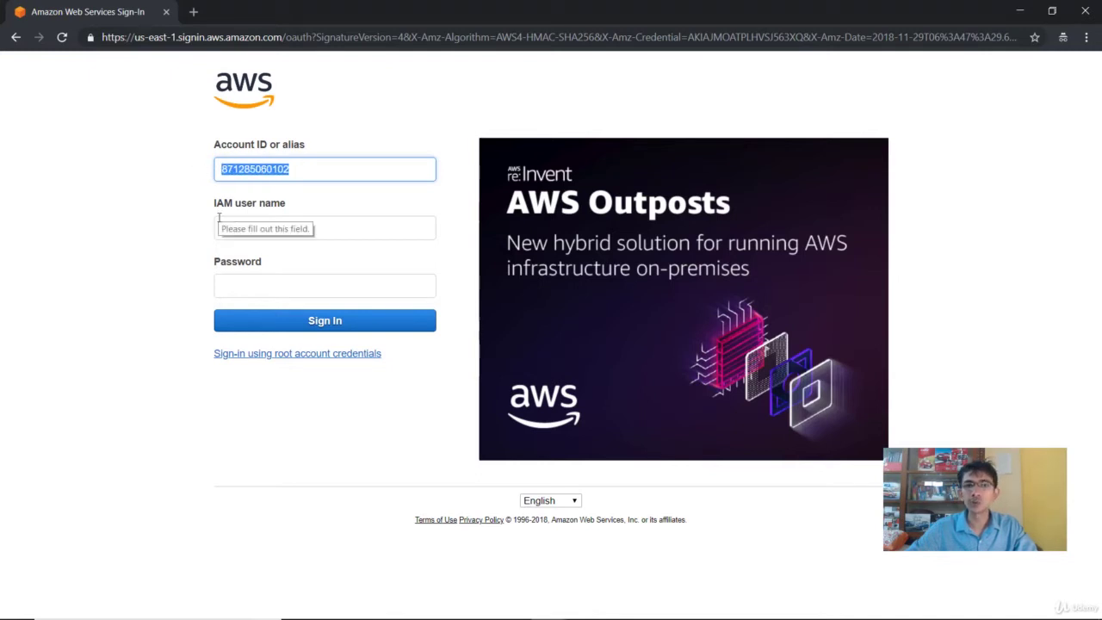
click(254, 222)
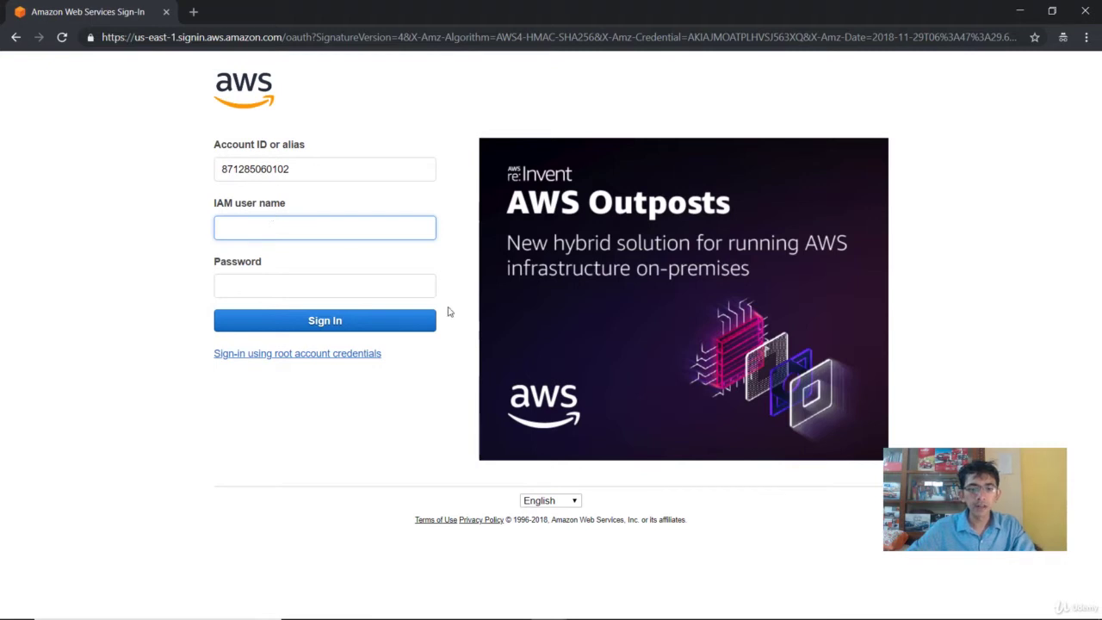
click(620, 606)
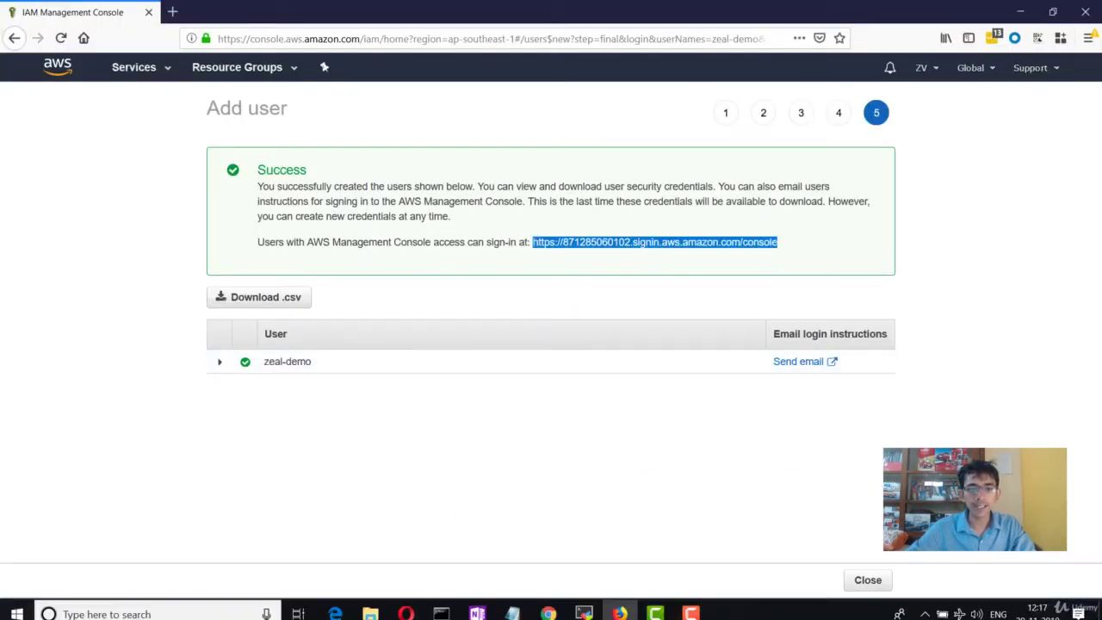
click(548, 605)
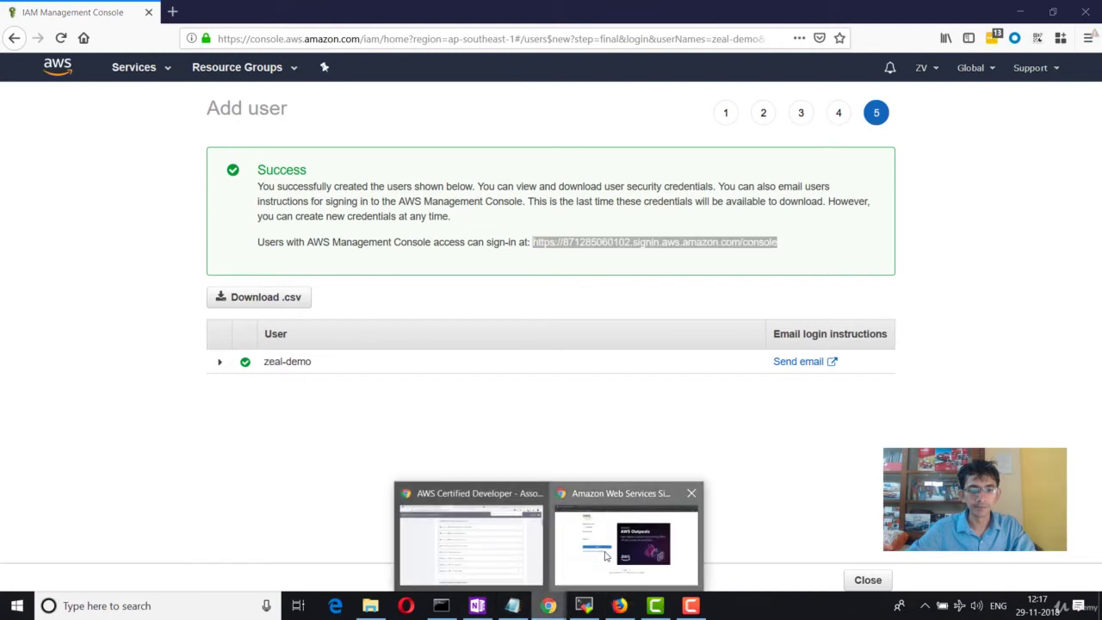
click(629, 527)
text(ze)
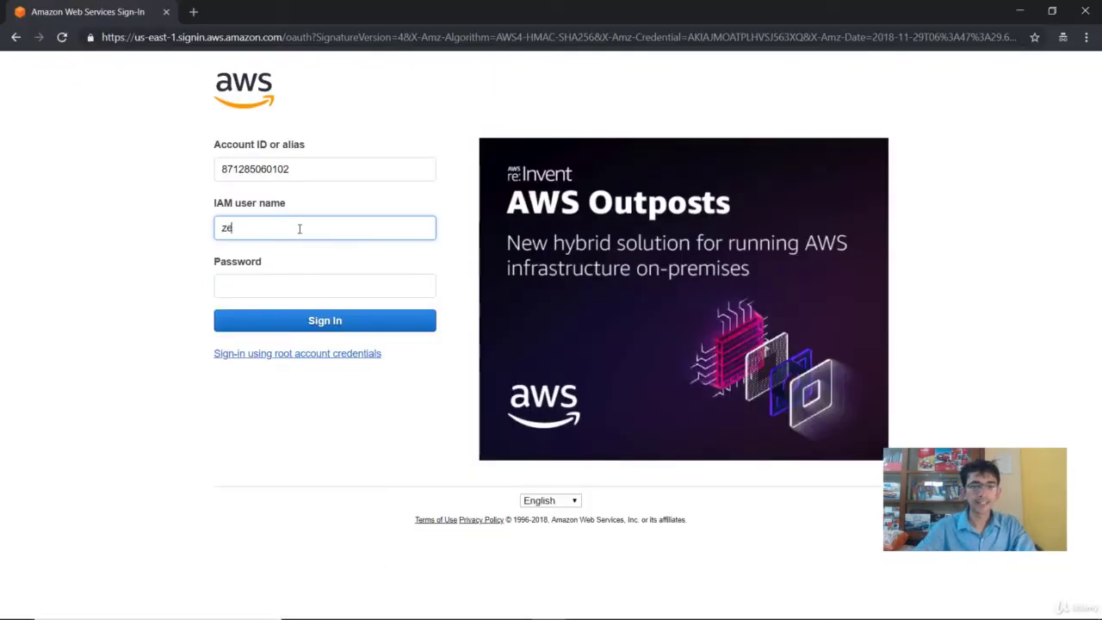
text(al-demo)
key(Tab)
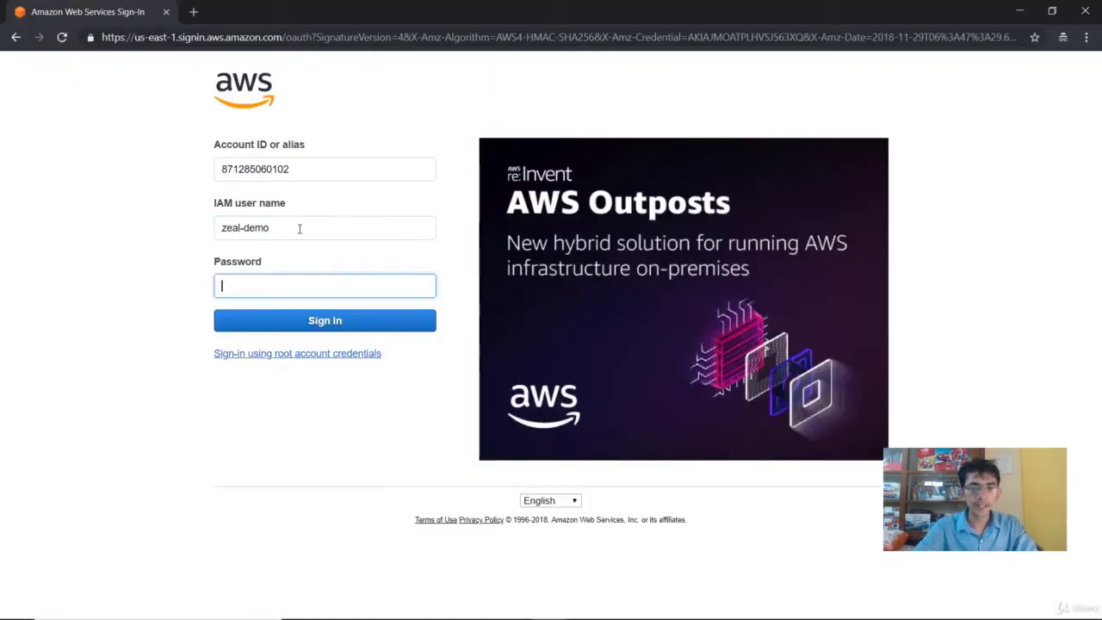
text(•••••••)
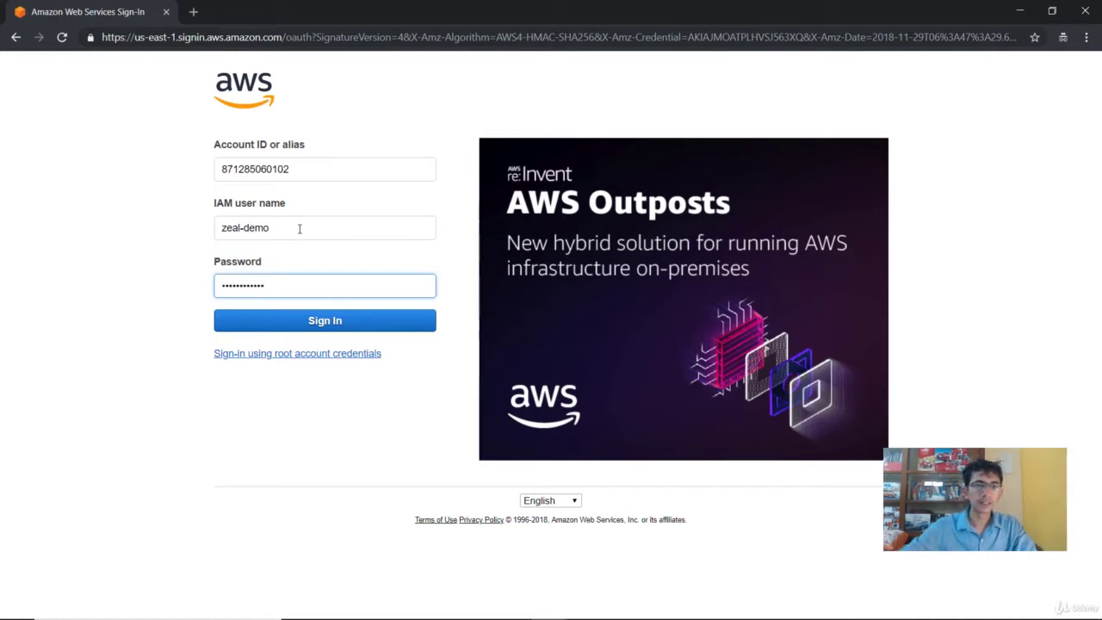
Step: Sign in and confirm in the account menu that IAM user zeal-demo is signed in
click(300, 320)
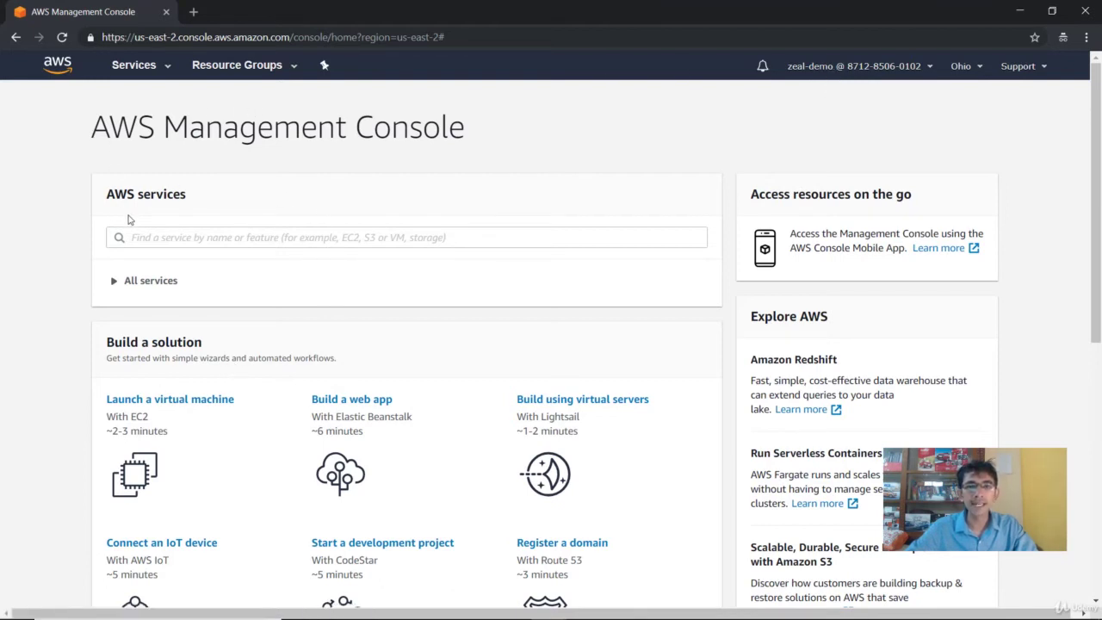
click(795, 68)
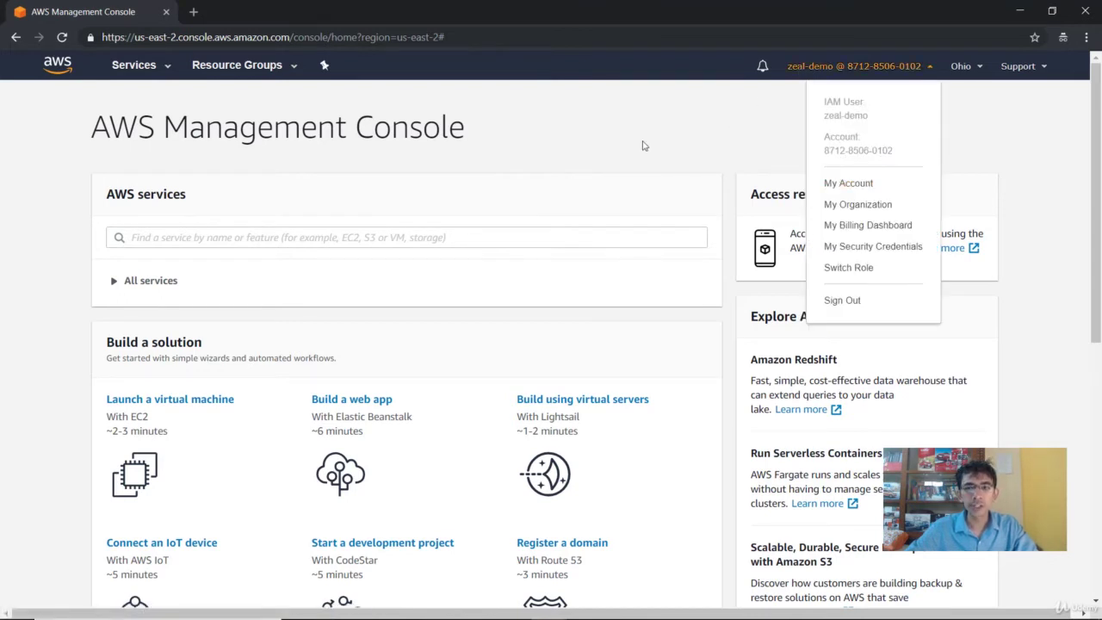
click(1013, 142)
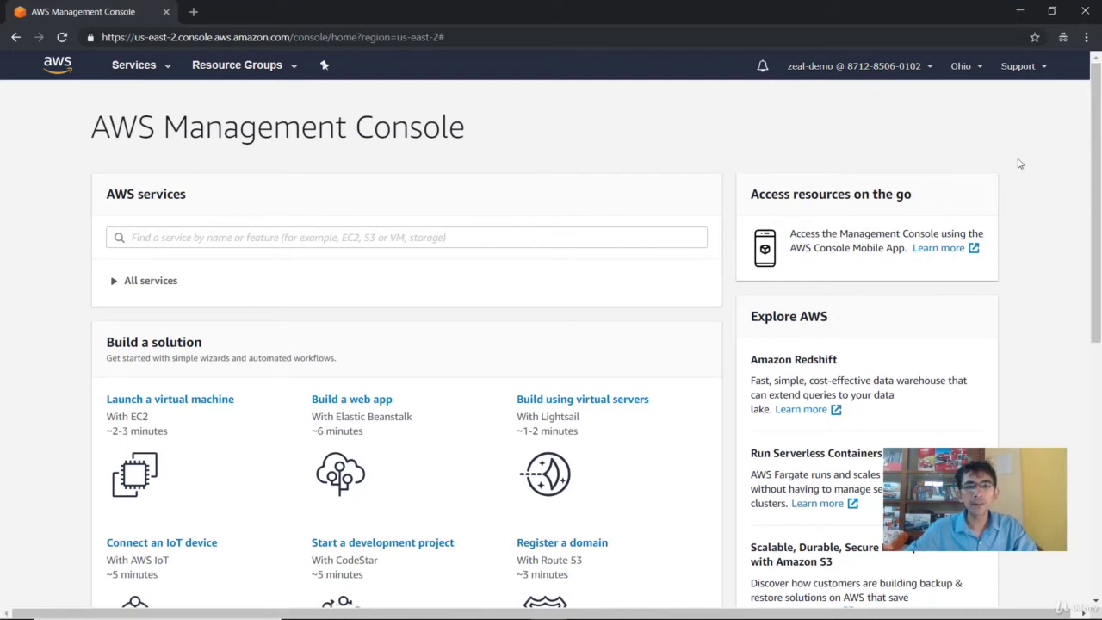
Step: Search services for 'iam' and open zeal-demo's Security credentials tab, which lists no MFA device
click(133, 66)
text(iam)
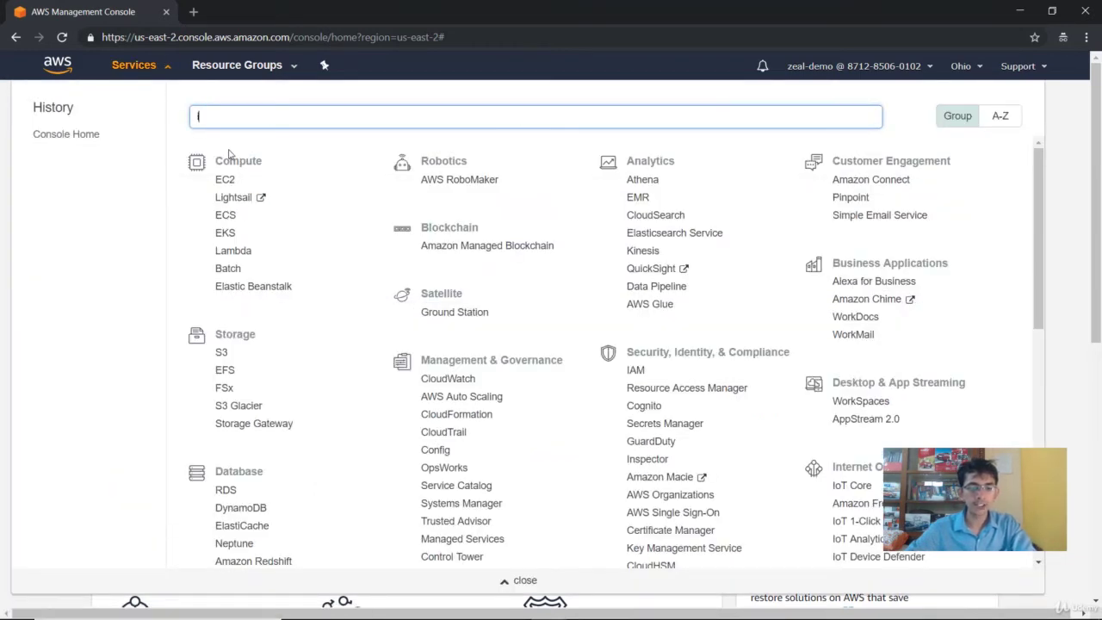
click(230, 155)
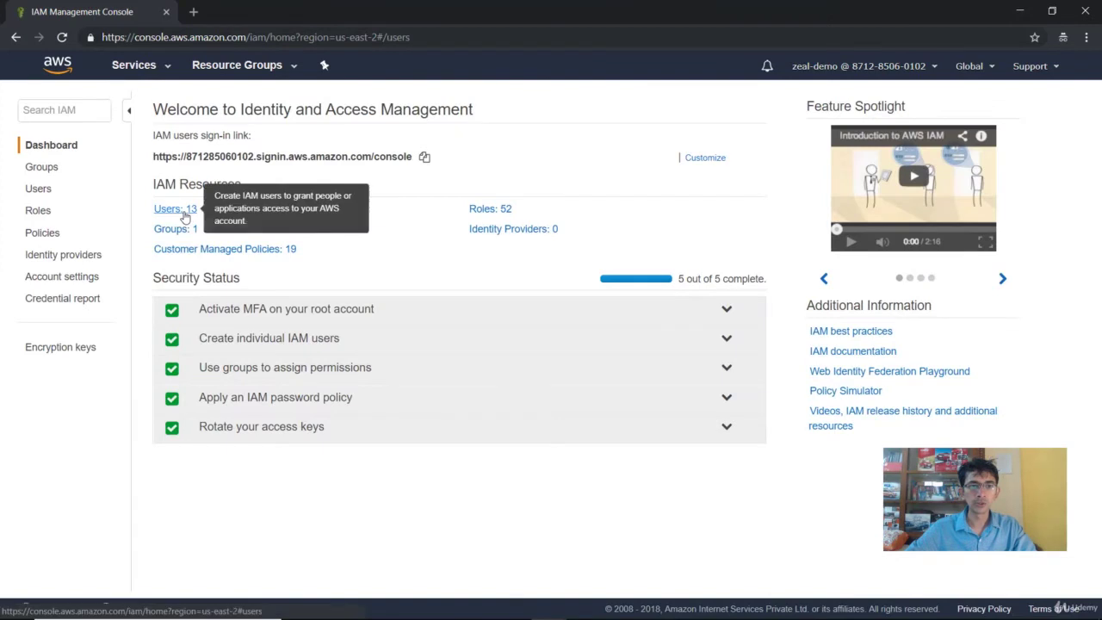
click(183, 211)
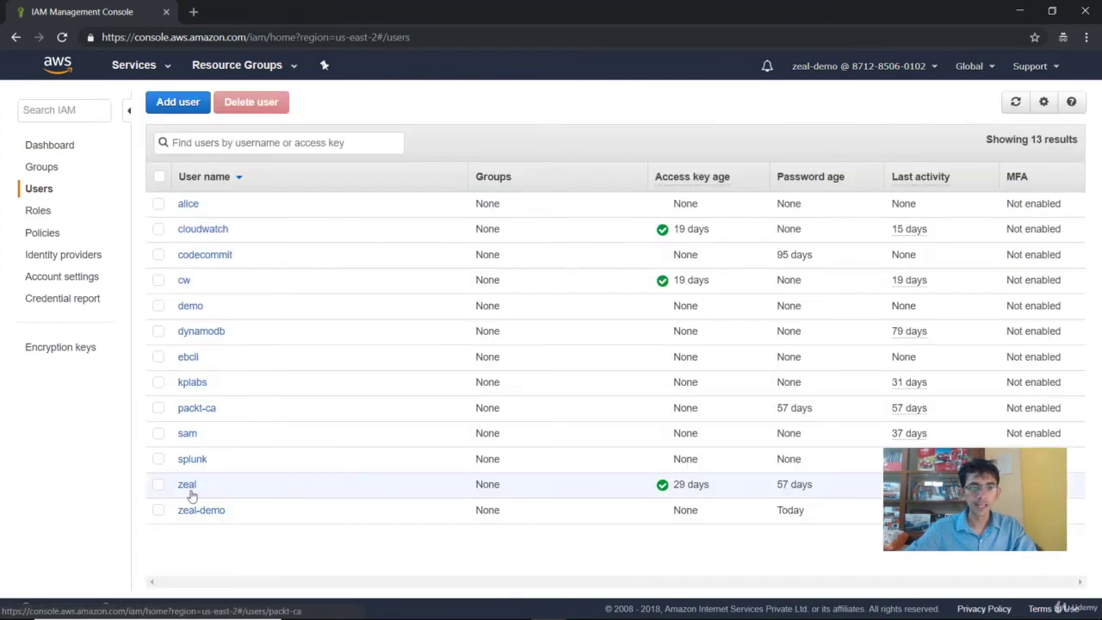
click(195, 511)
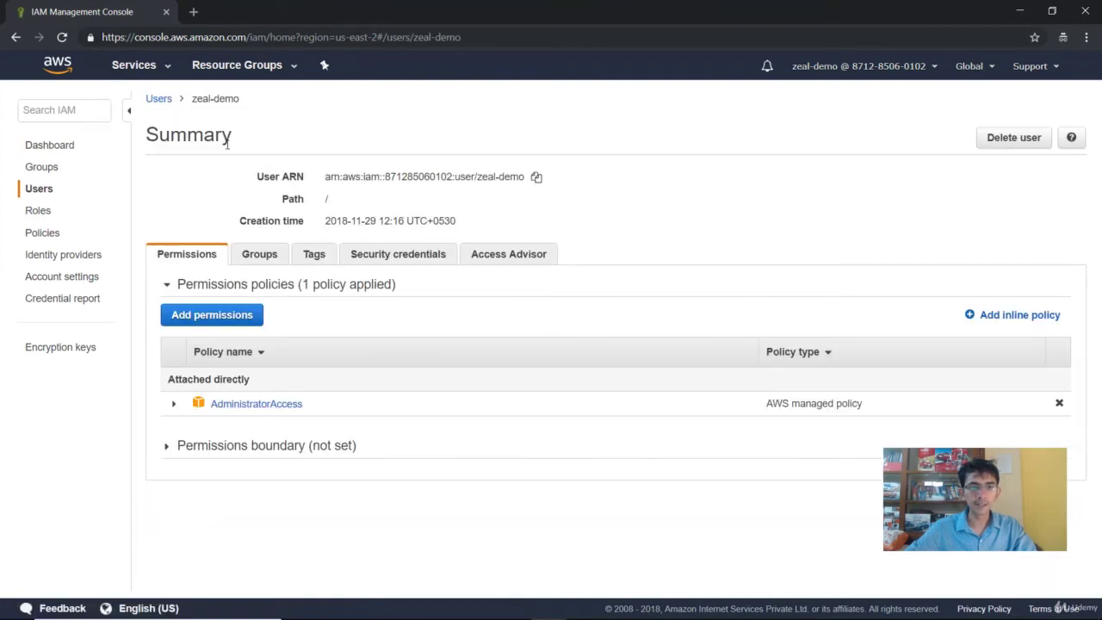
click(395, 263)
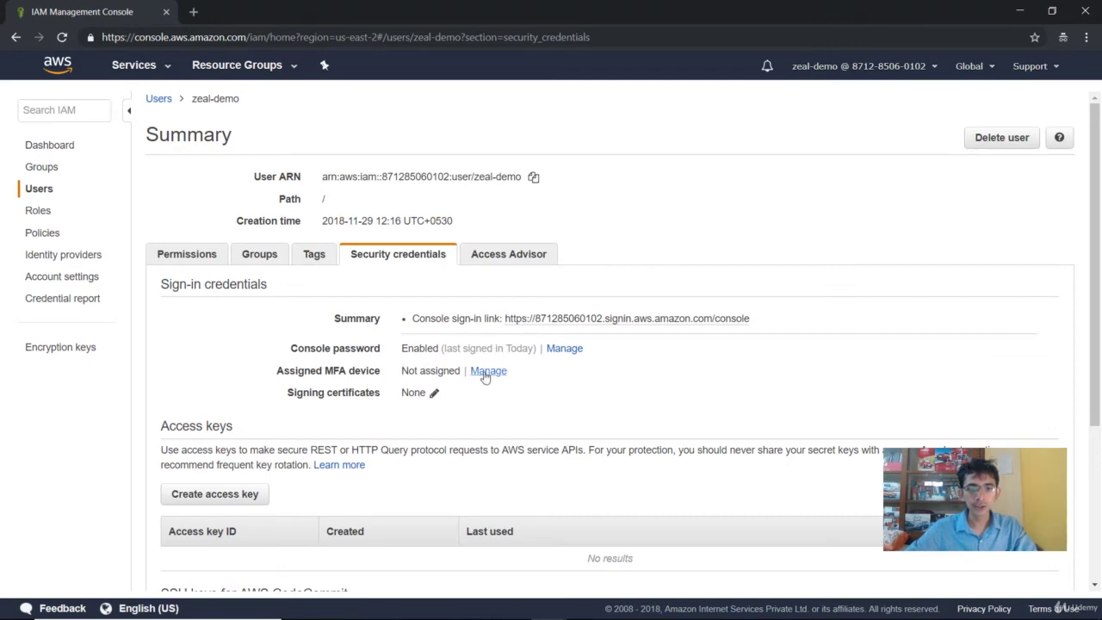
Step: Start assigning a virtual MFA device to zeal-demo, then reveal and copy its secret key
click(486, 376)
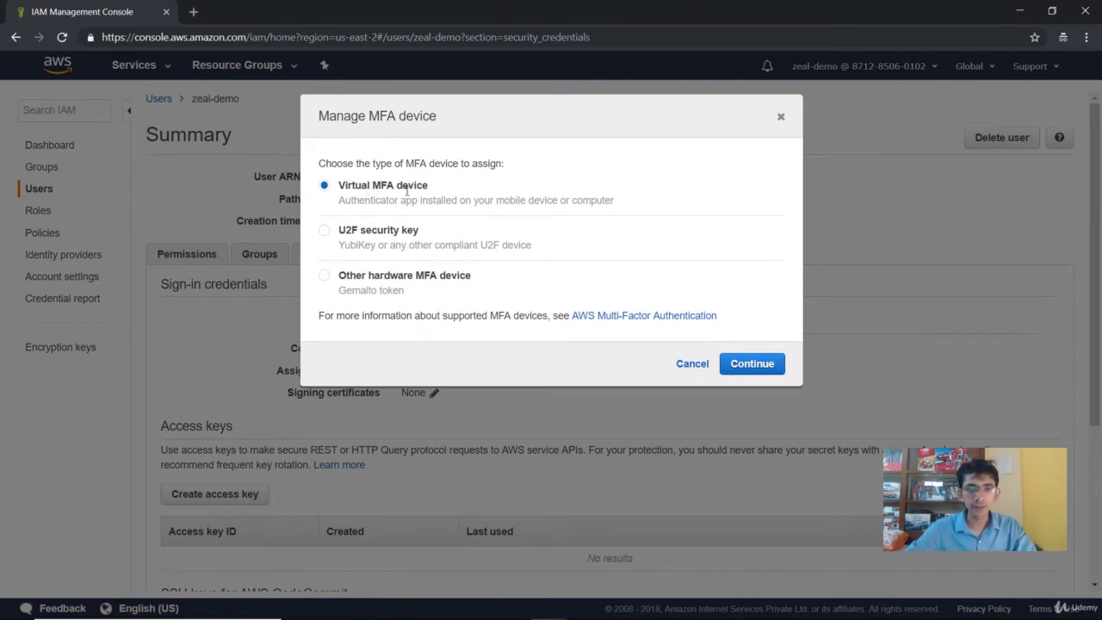
click(751, 361)
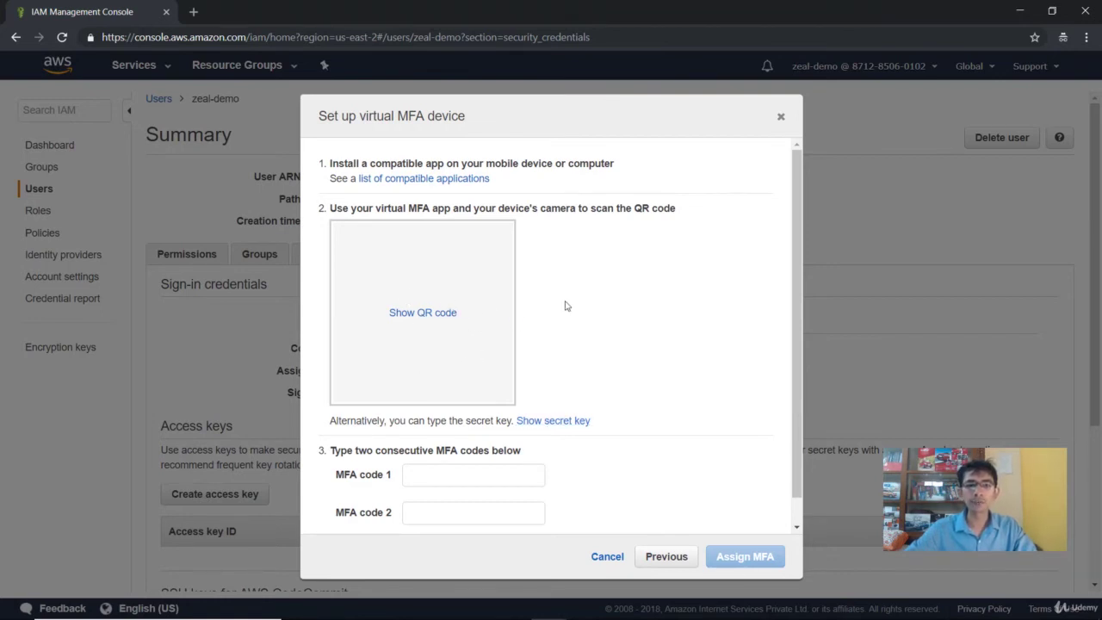
scroll(579, 342, down, 2)
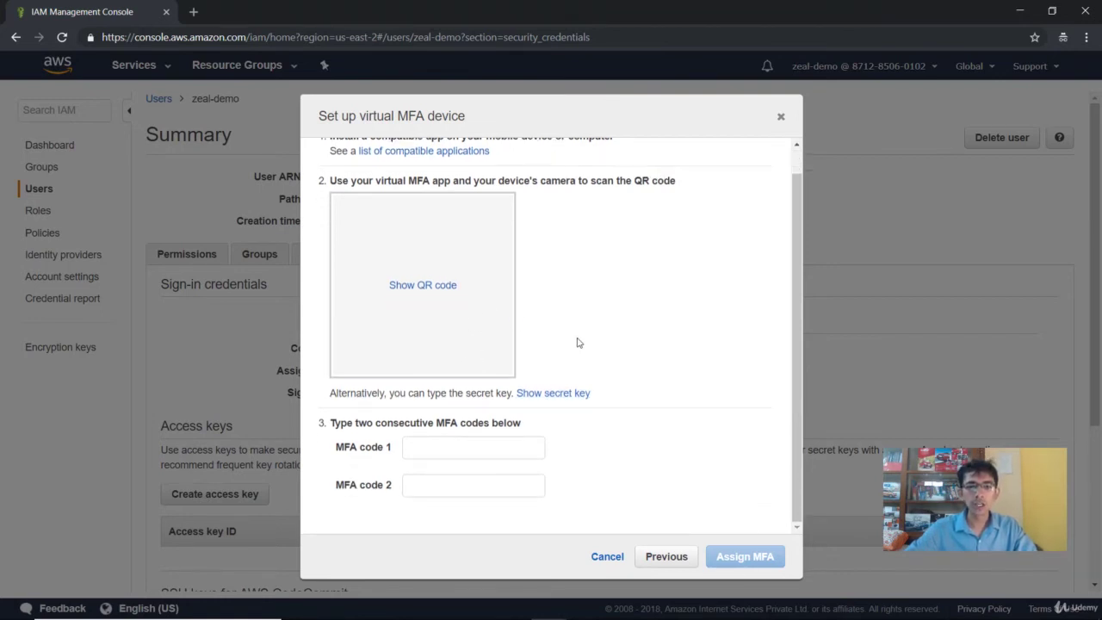
click(552, 396)
double_click(471, 415)
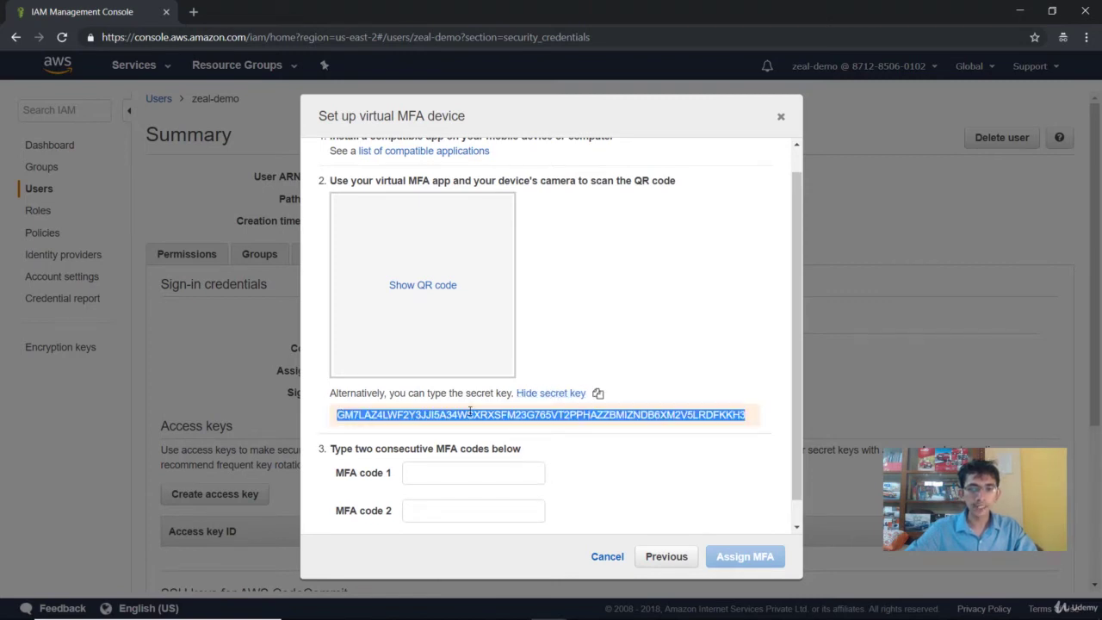
right_click(473, 415)
click(498, 423)
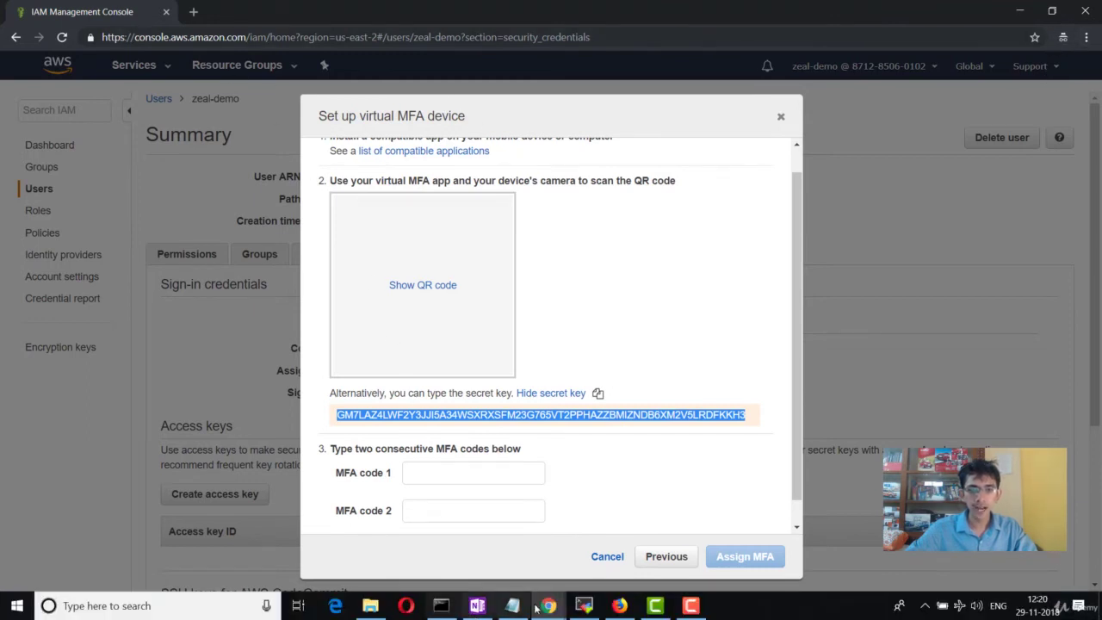
Step: In Firefox's Authenticator extension, start adding a new account by manual entry
click(620, 611)
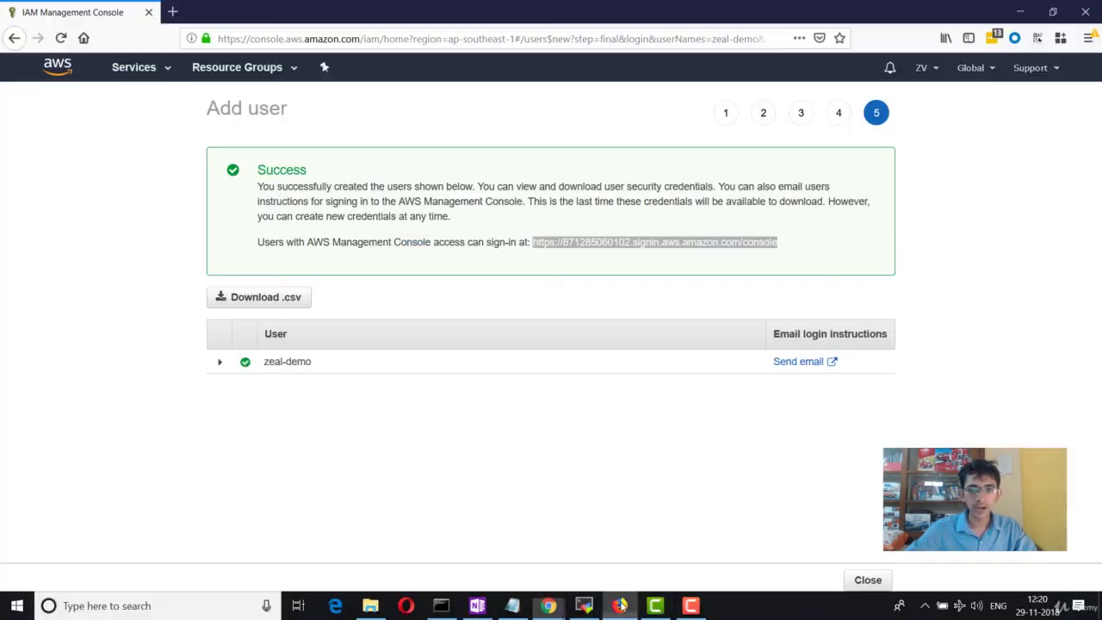
click(1038, 37)
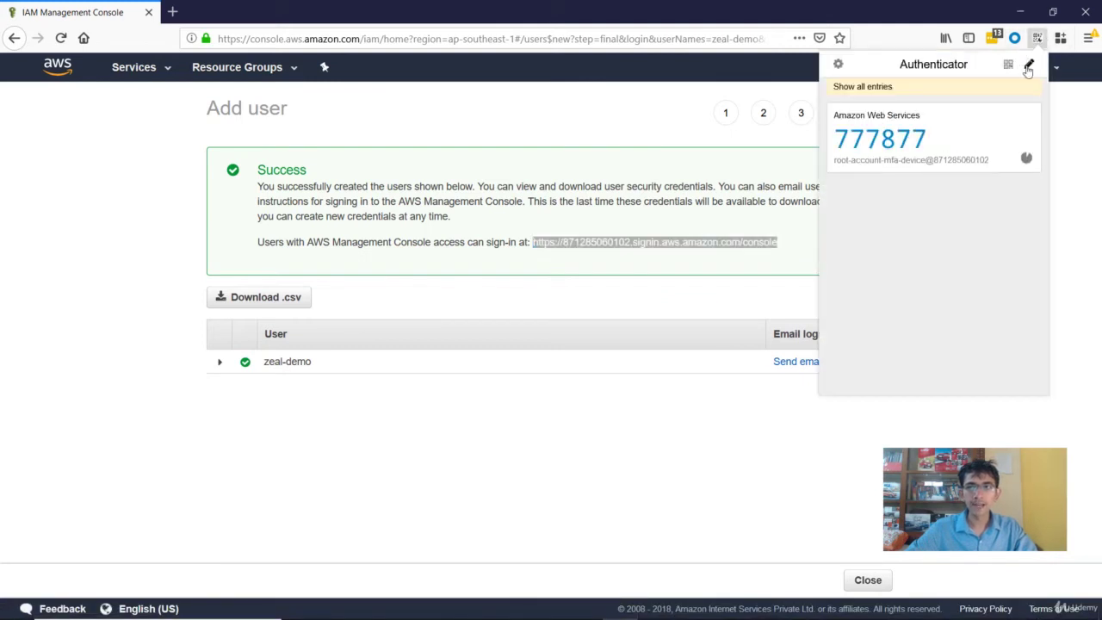
click(1029, 65)
click(930, 220)
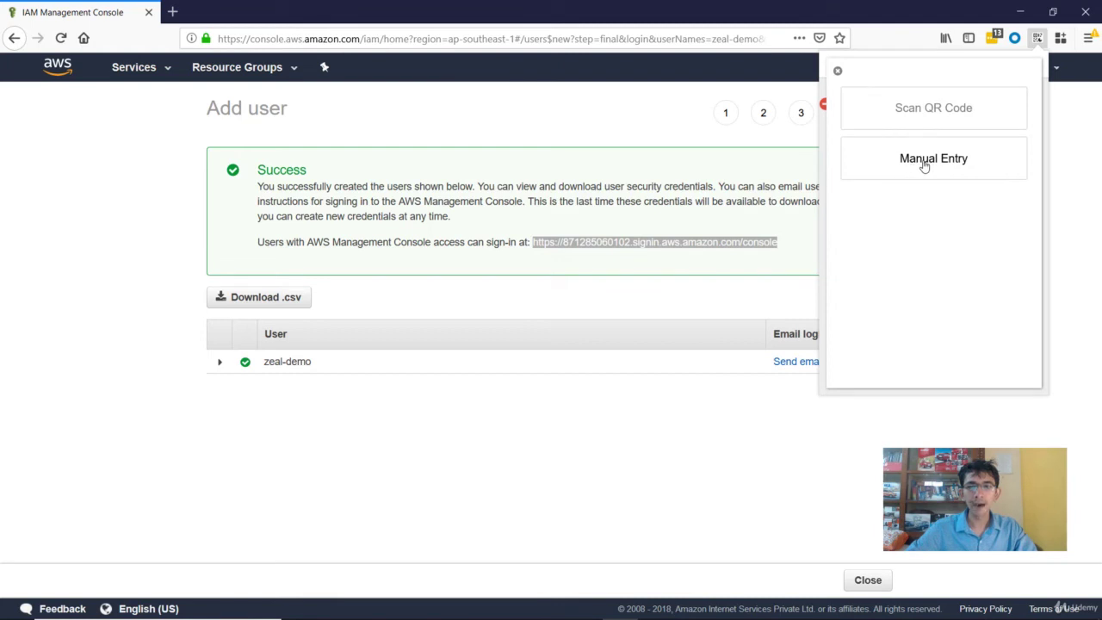
click(924, 164)
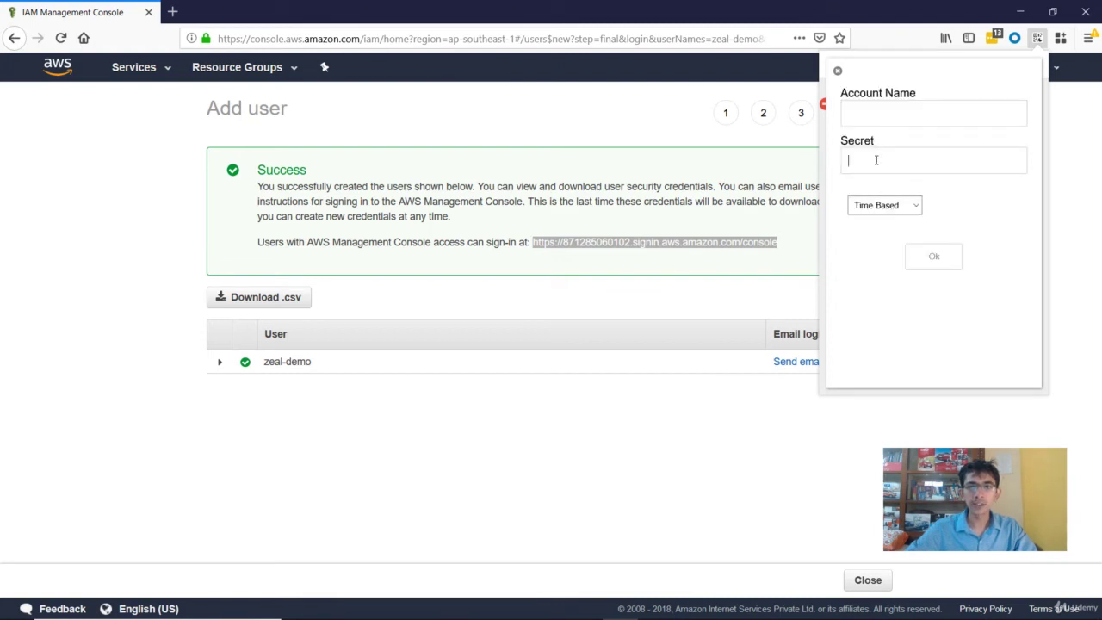
Step: Paste the secret key, name the entry AWS/zeal-demo, save it and copy its current code
key(ctrl+v)
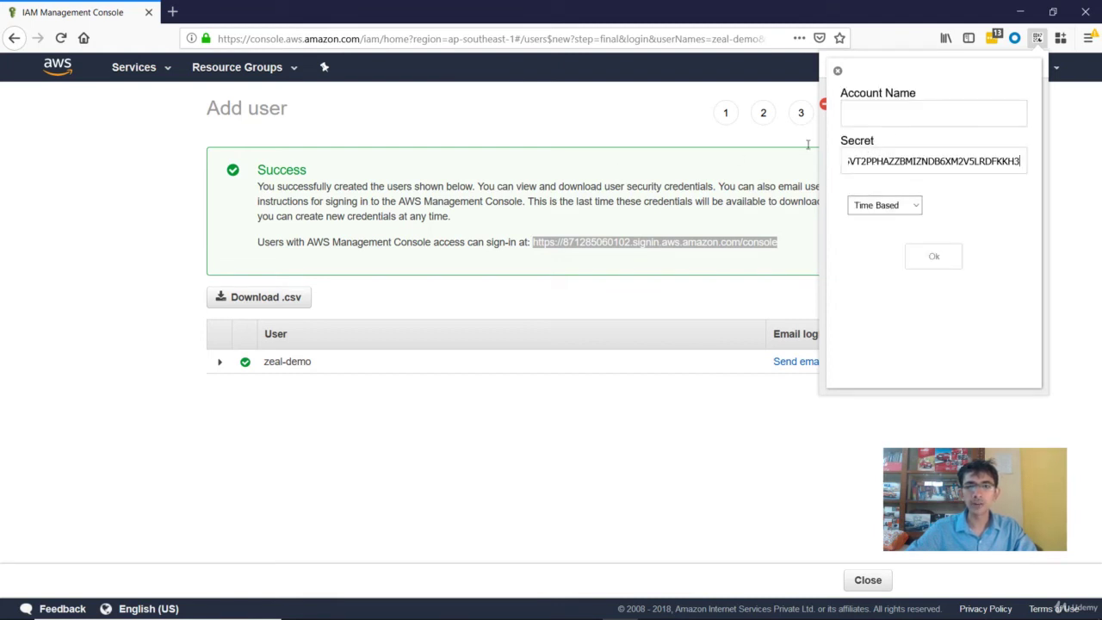
click(876, 116)
text(AW)
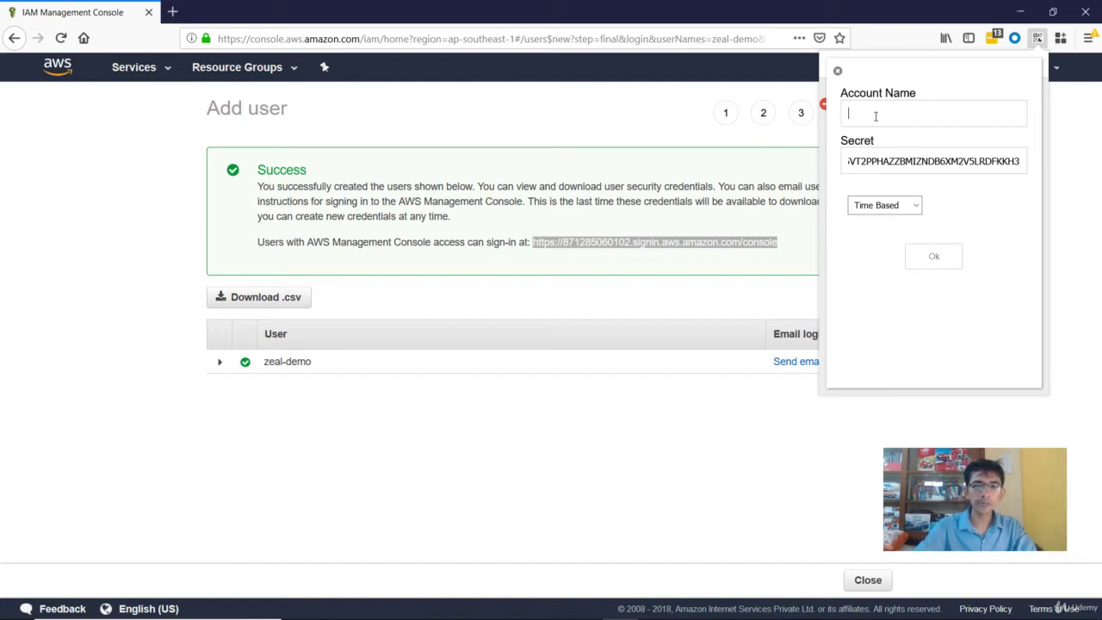
text(S/z)
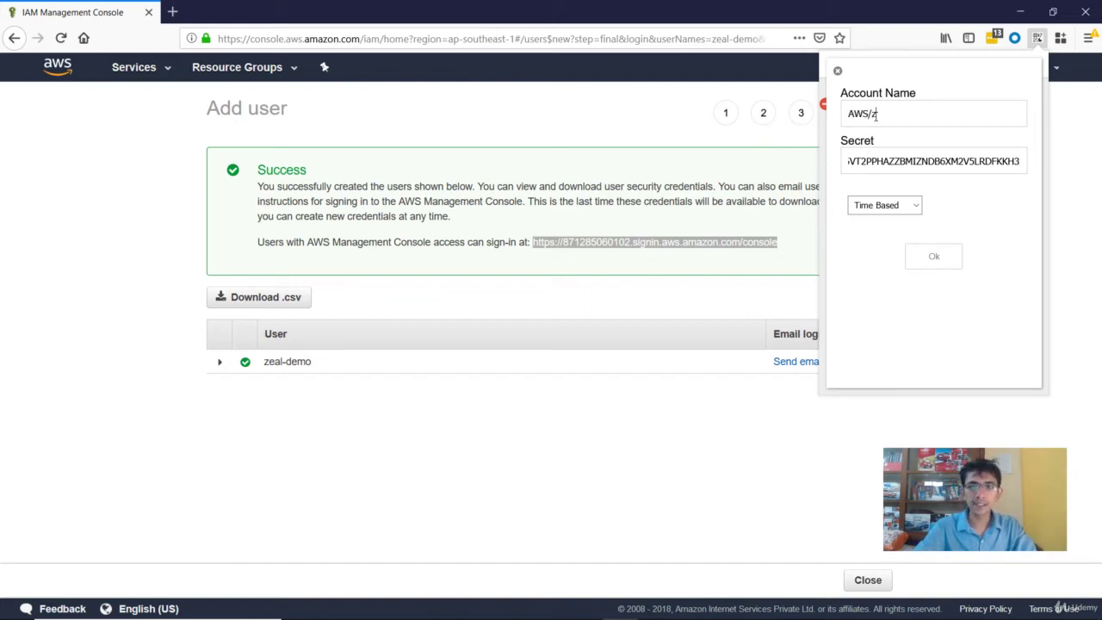
text(eal-demo)
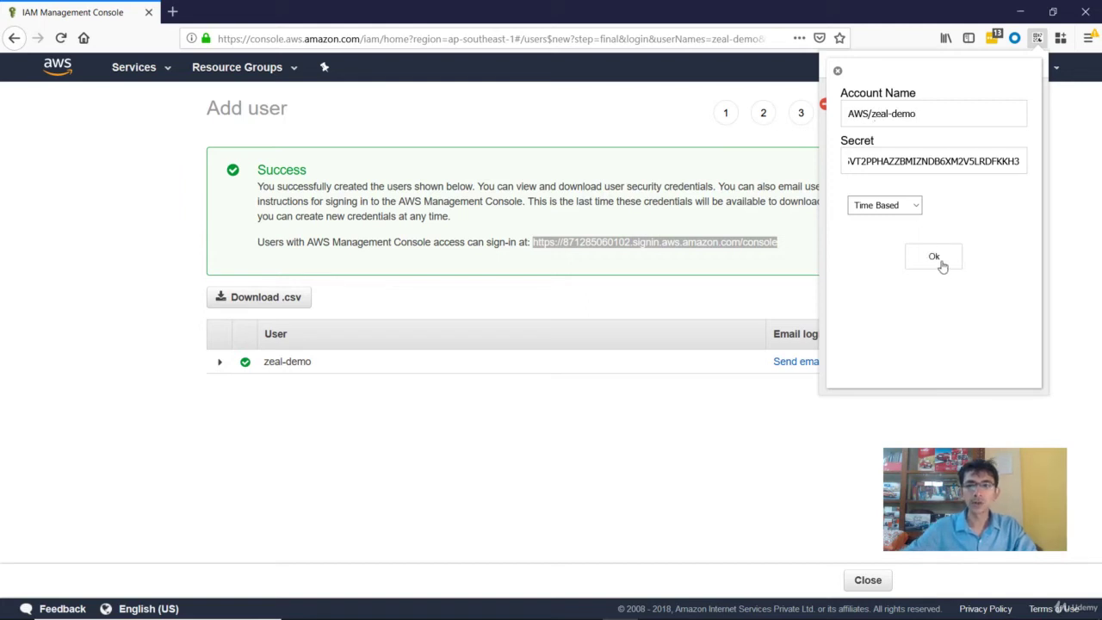
click(943, 267)
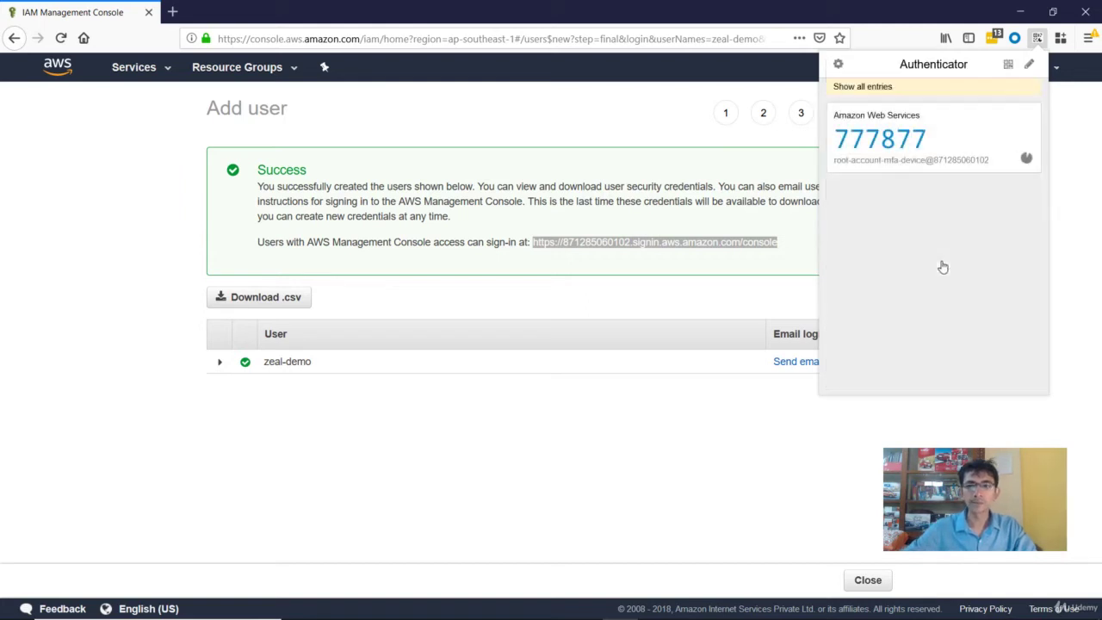
click(856, 92)
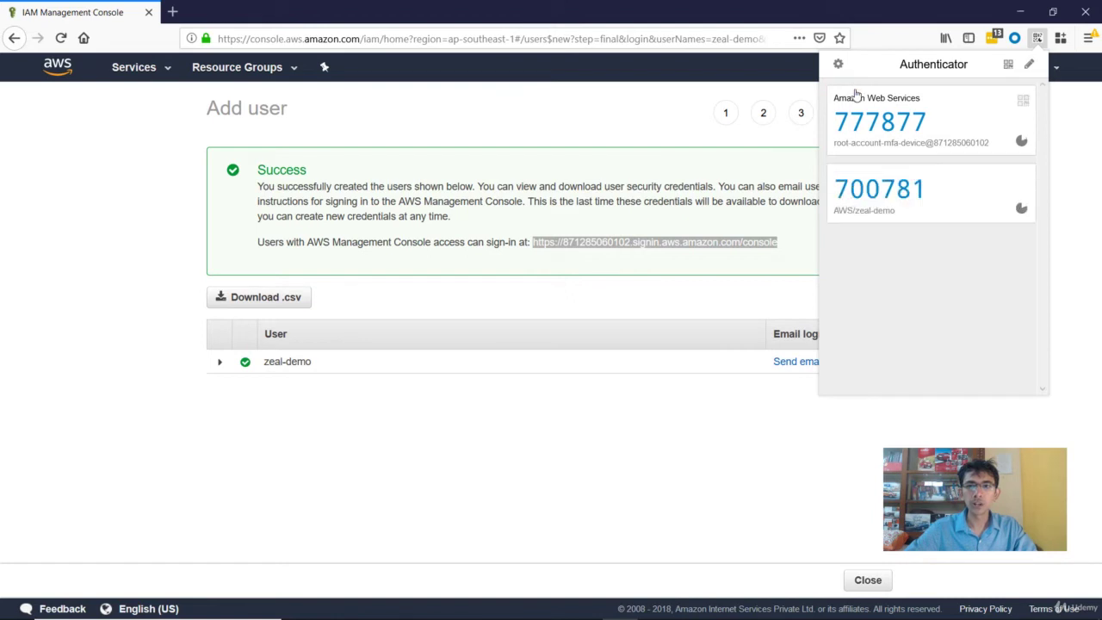
click(880, 199)
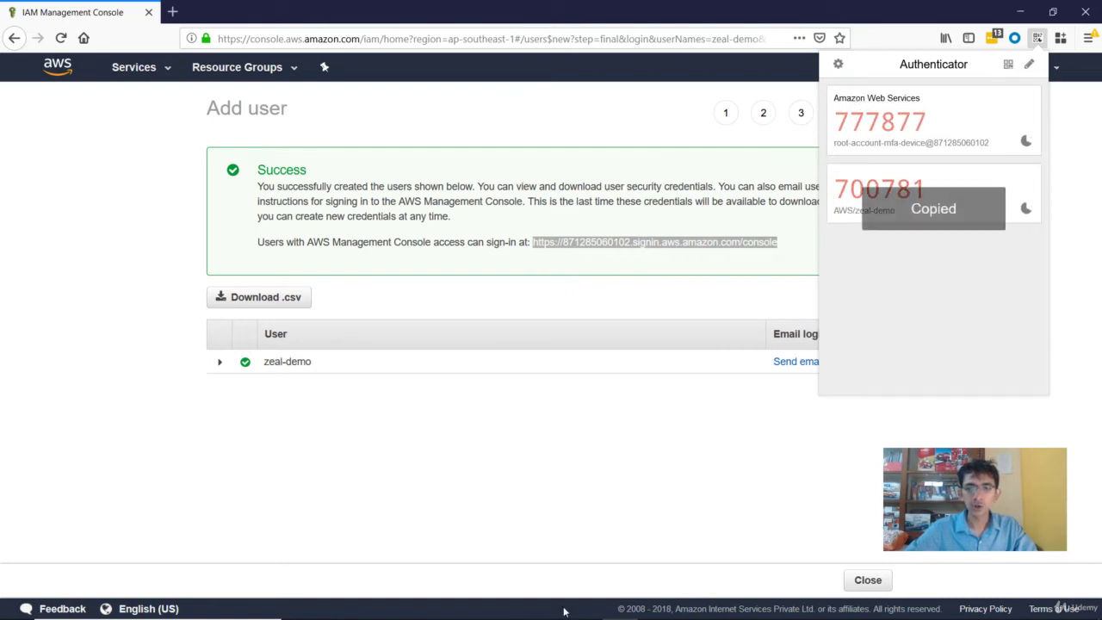
Step: Paste the first authenticator code into the console's MFA code 1 field
mouse_move(548, 606)
click(620, 529)
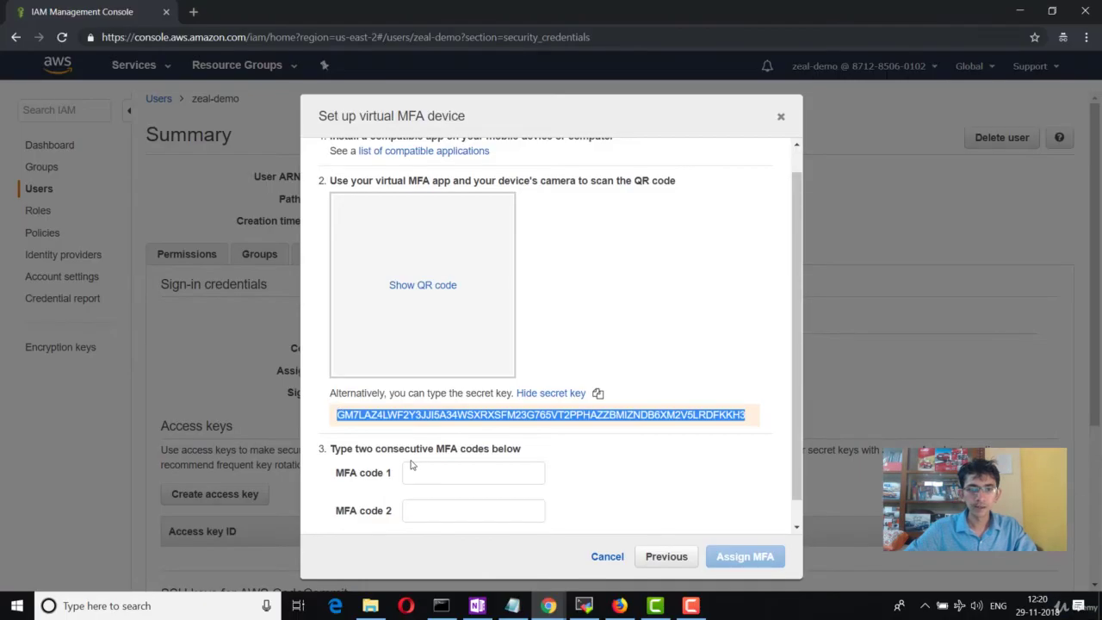
click(434, 472)
key(ctrl+v)
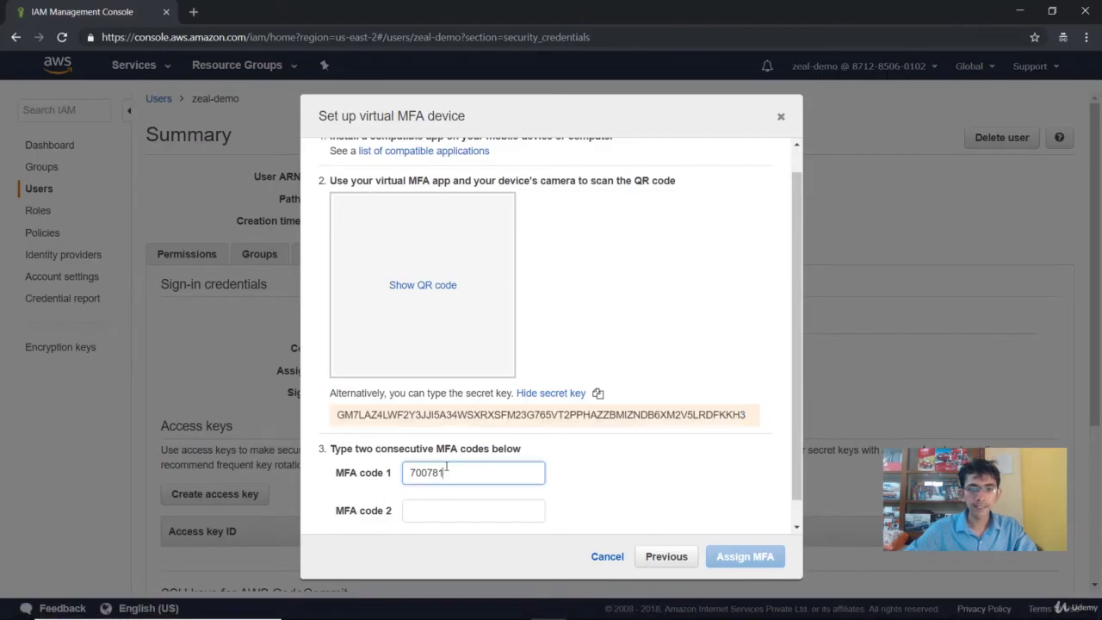
click(424, 510)
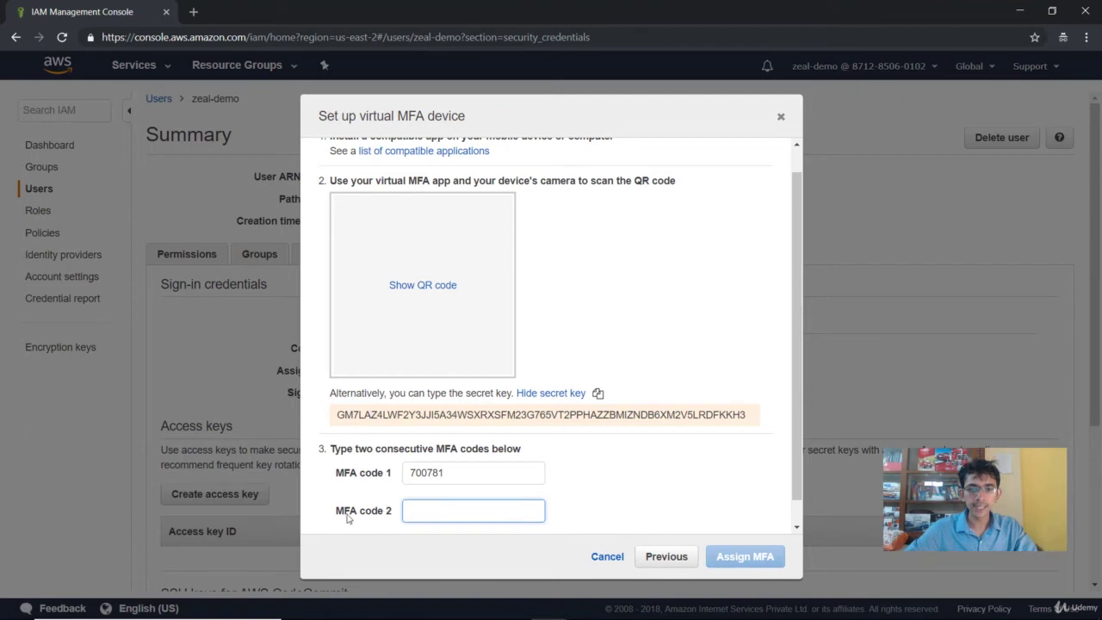
Step: Copy the next AWS/zeal-demo code into MFA code 2 and assign the virtual MFA device
click(620, 607)
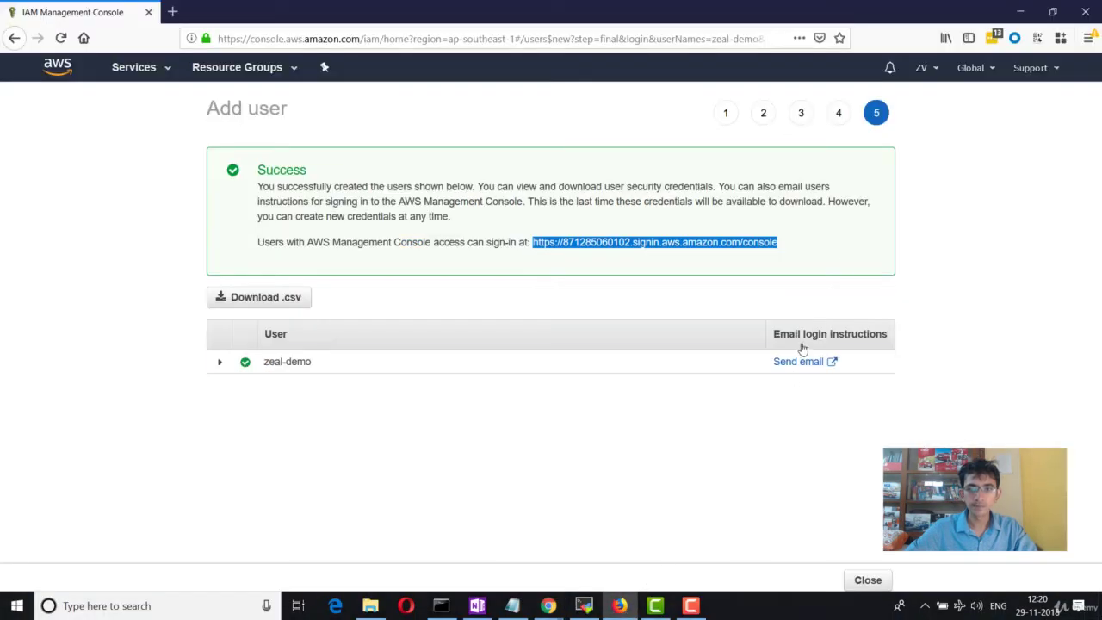
click(1038, 38)
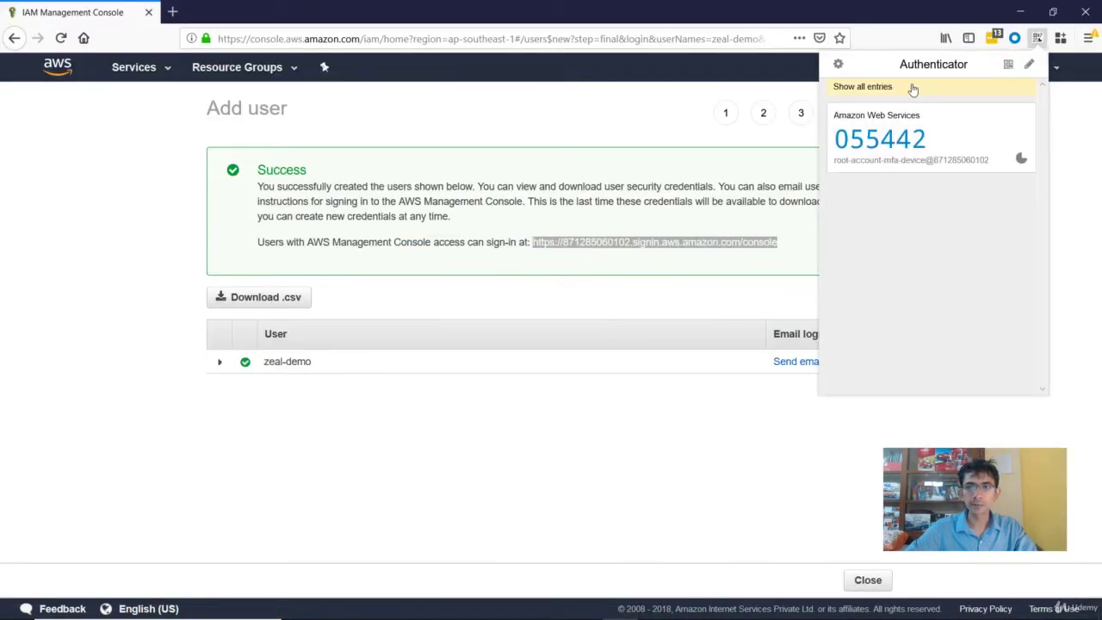
click(908, 86)
click(882, 198)
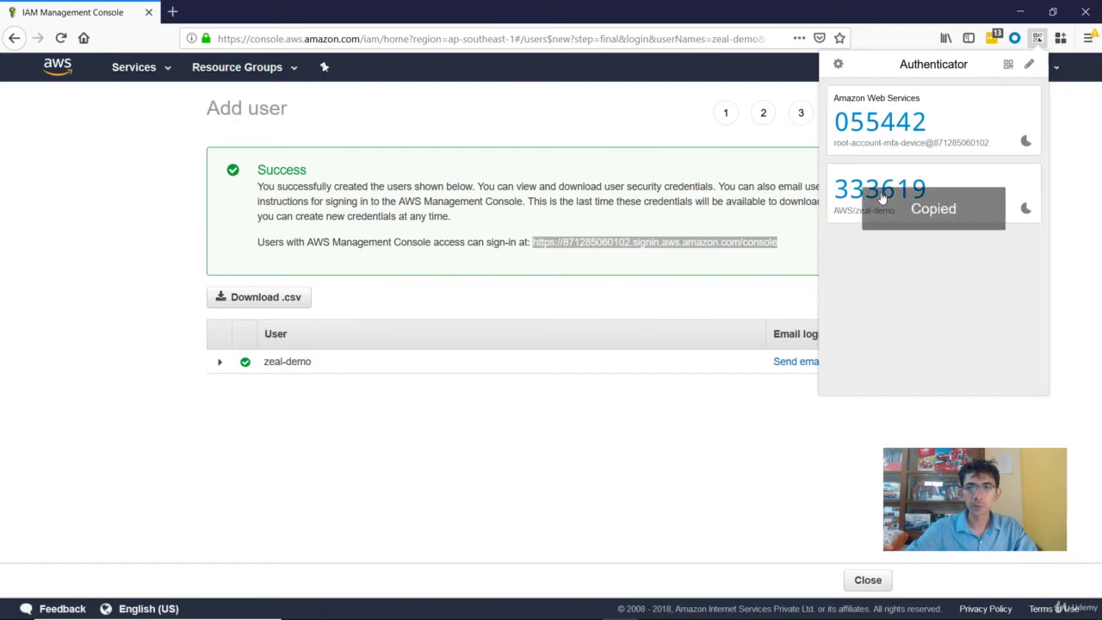
mouse_move(546, 607)
click(628, 540)
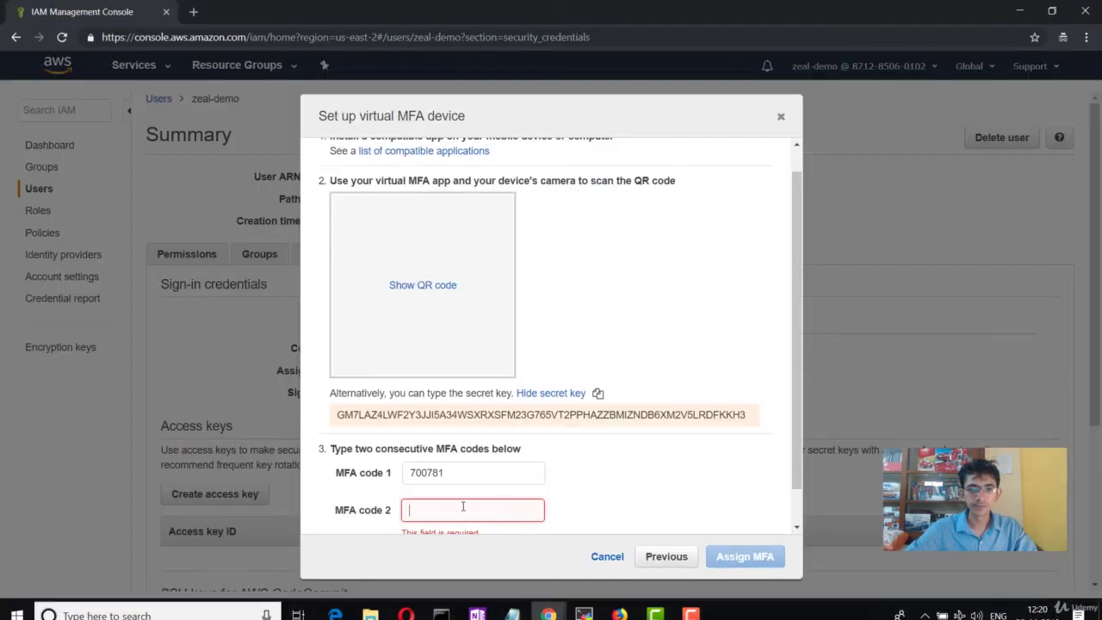
click(457, 512)
key(ctrl+v)
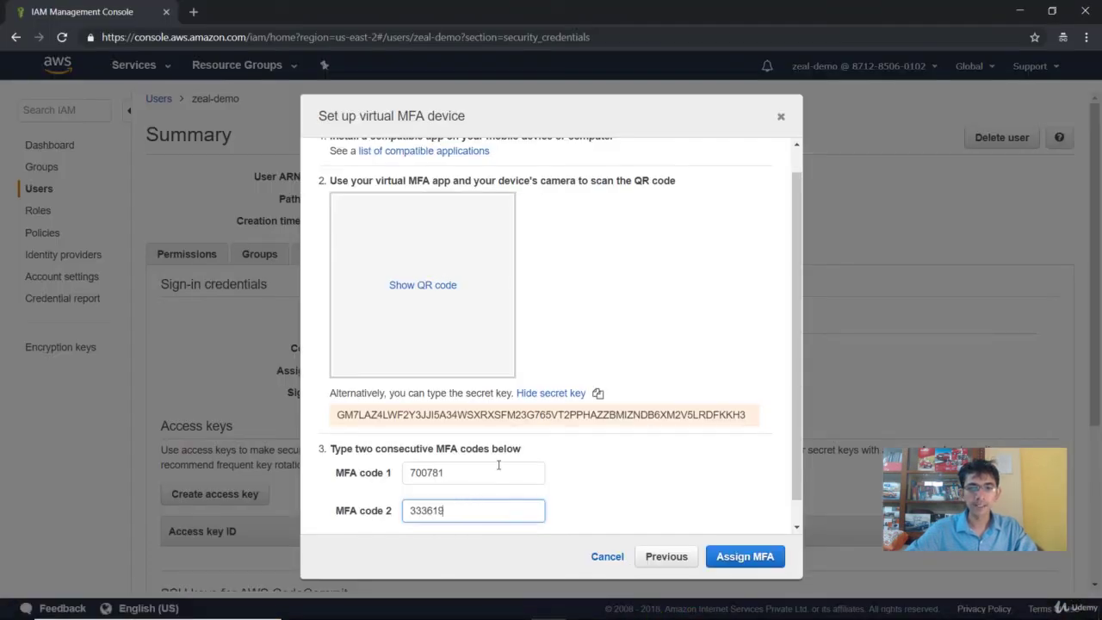
scroll(483, 465, down, 1)
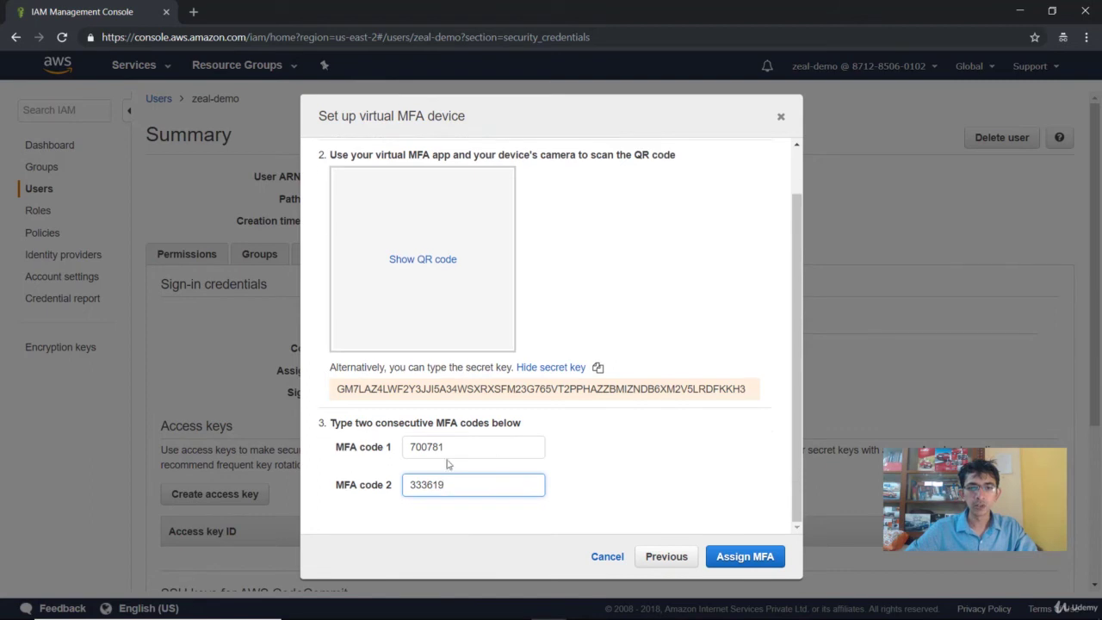
click(728, 559)
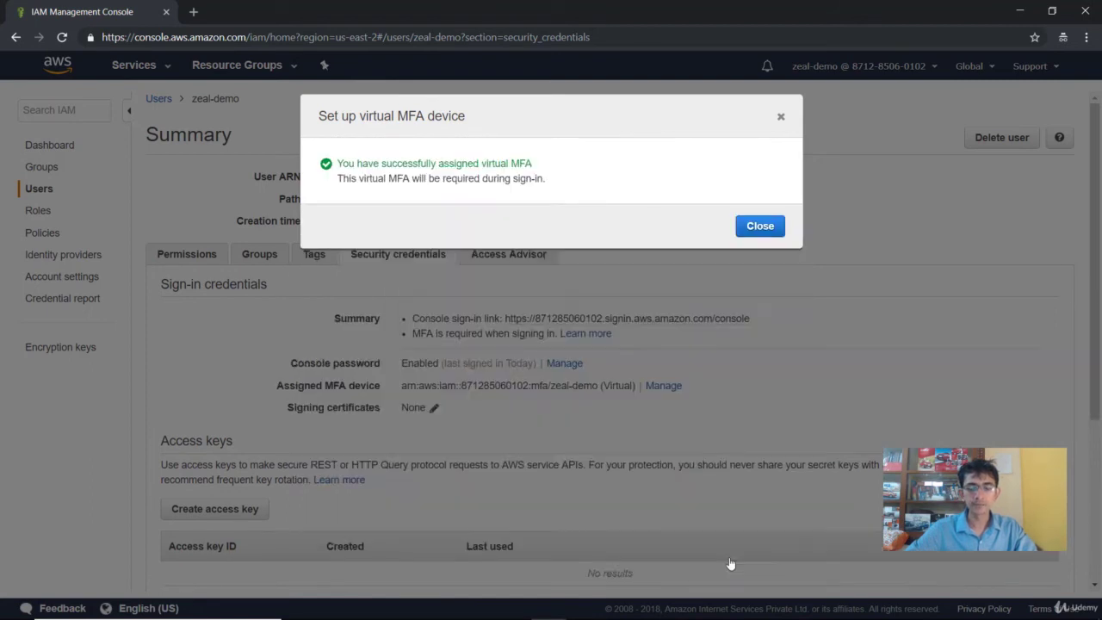
Step: Dismiss the MFA success message, select the console sign-in link, and sign out of zeal-demo
click(761, 228)
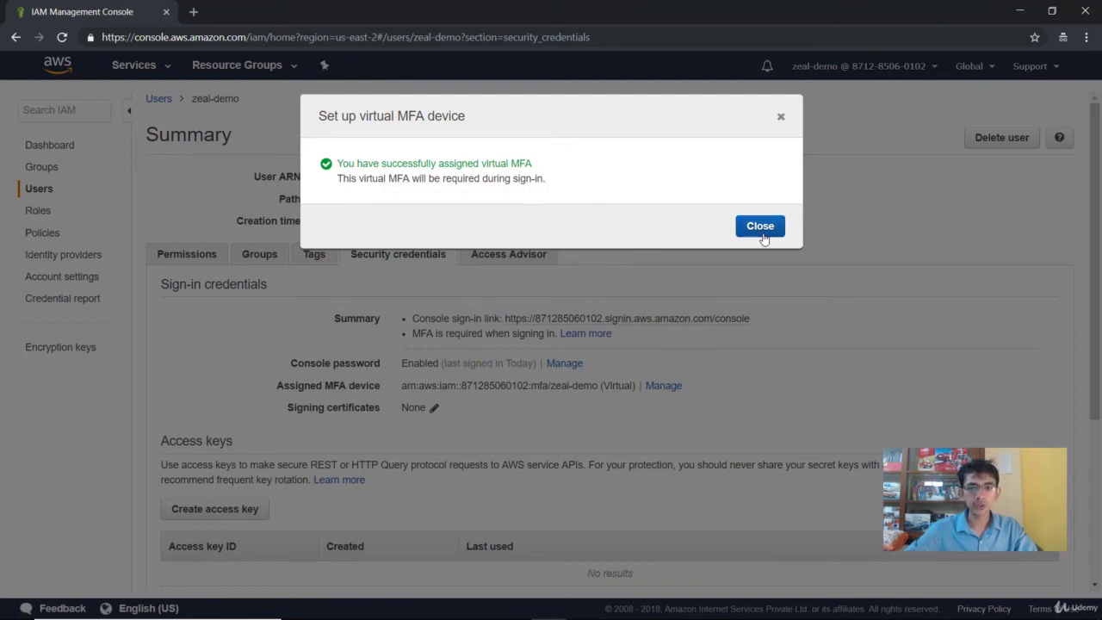
drag(758, 322, 509, 319)
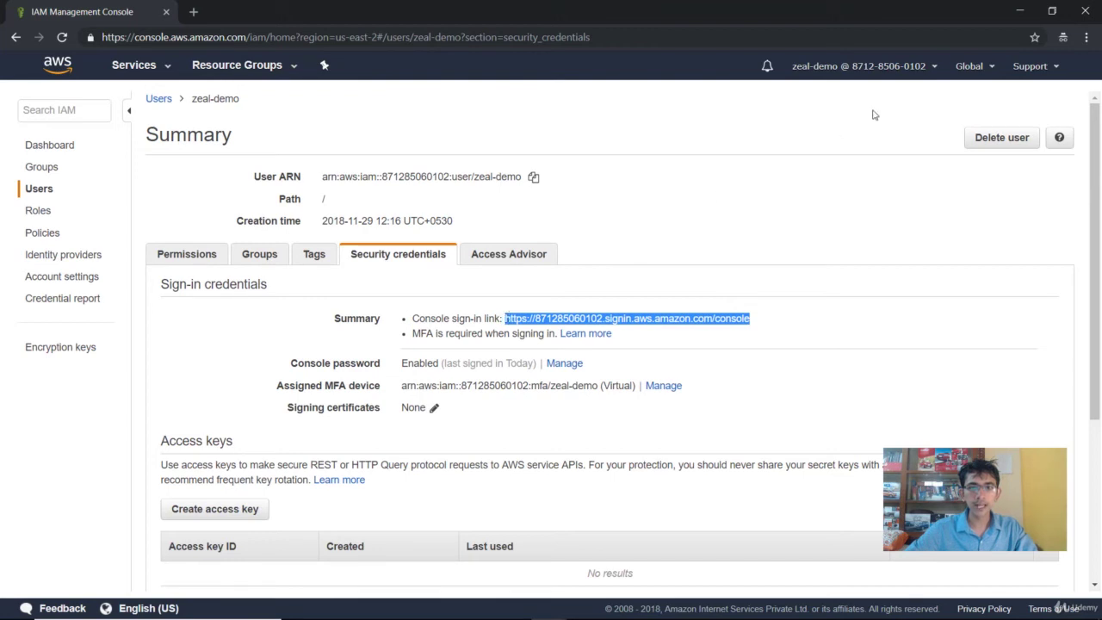
click(832, 67)
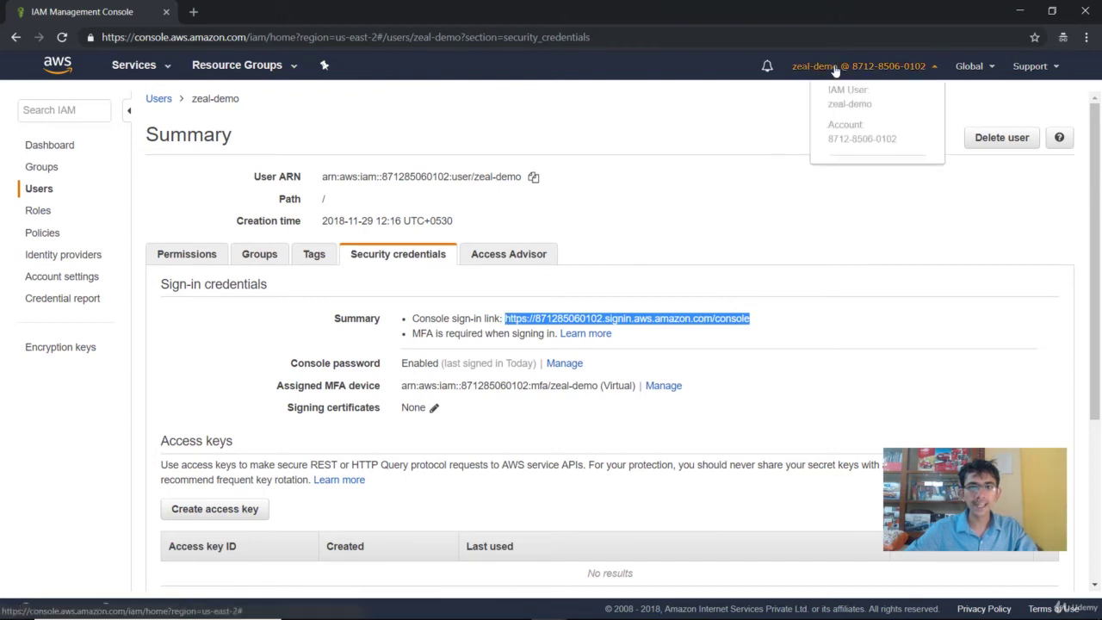
click(841, 302)
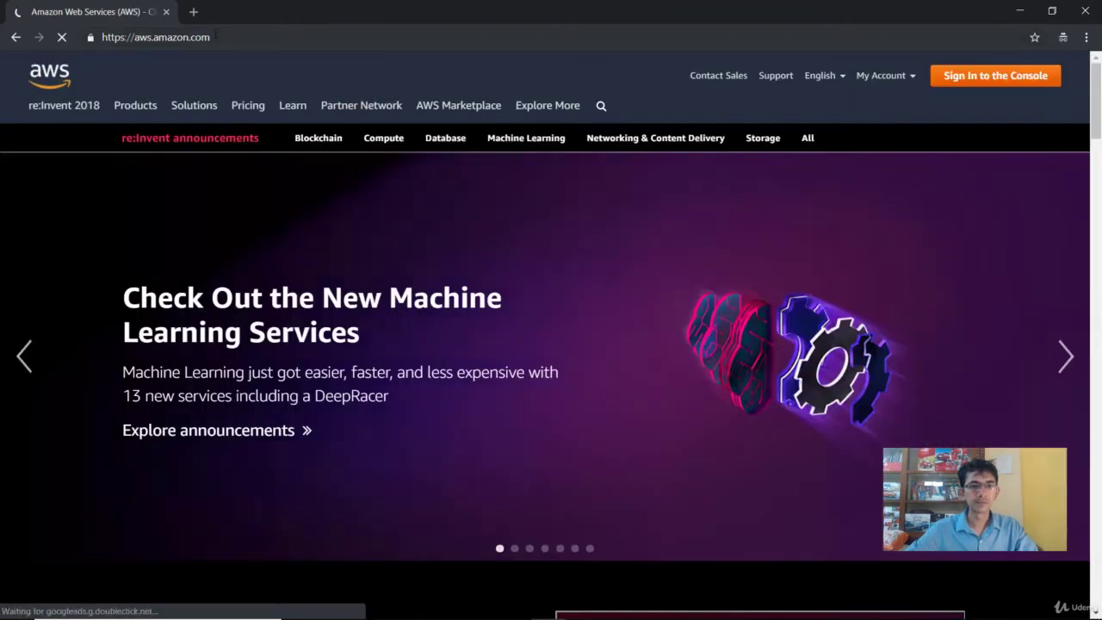
Step: Load the pasted account sign-in URL and log in as zeal-demo with the user's password
click(213, 37)
key(ctrl+v)
key(Return)
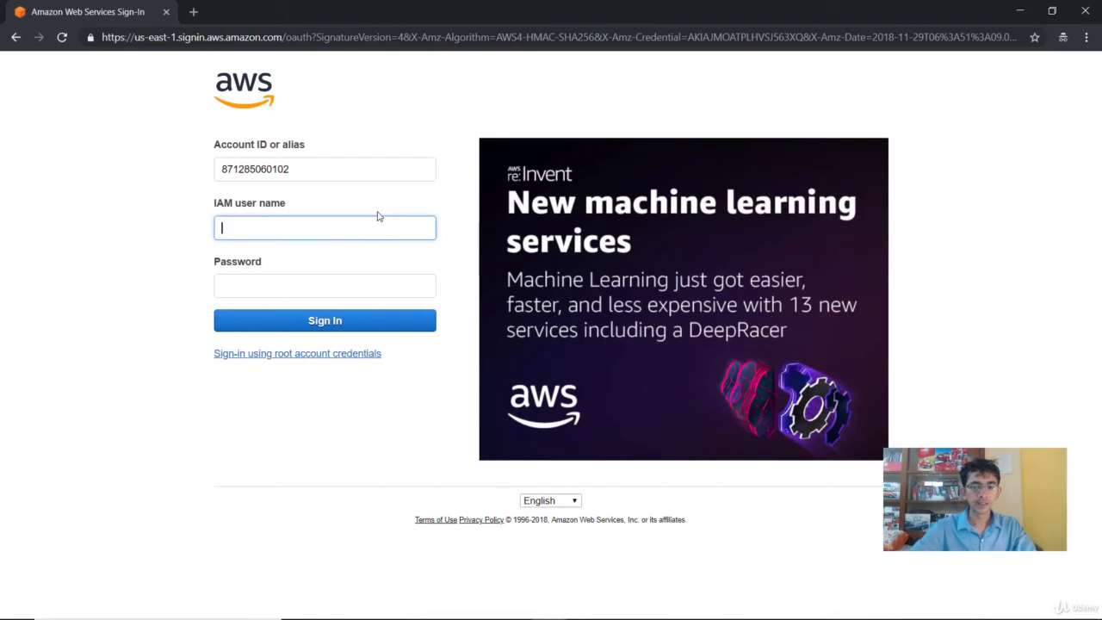
text(zeal-demo)
key(Tab)
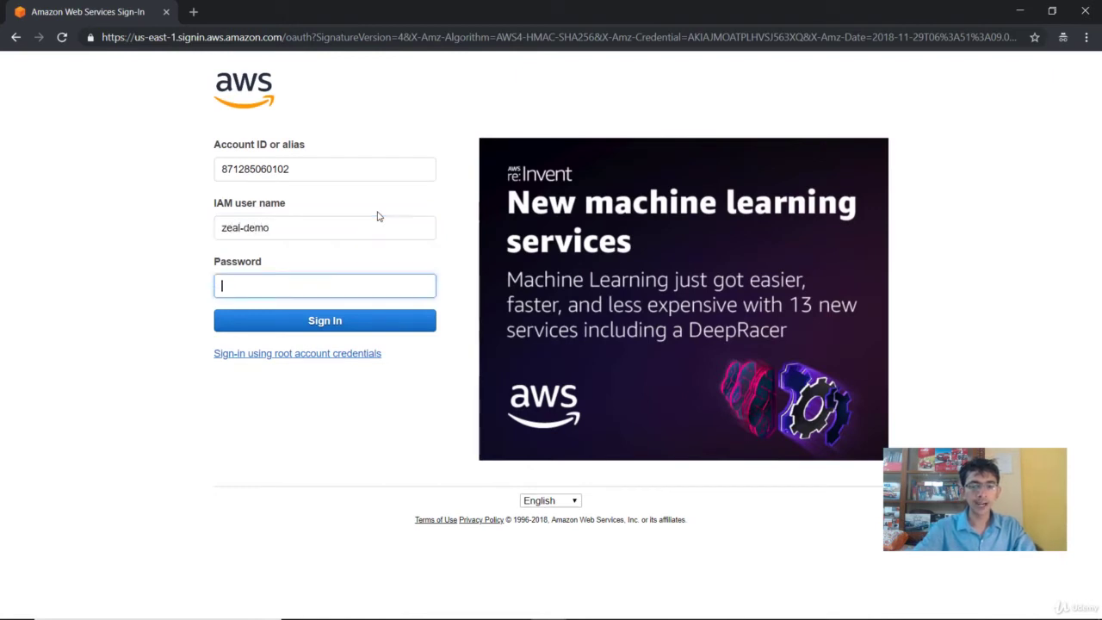
text(••••••••••)
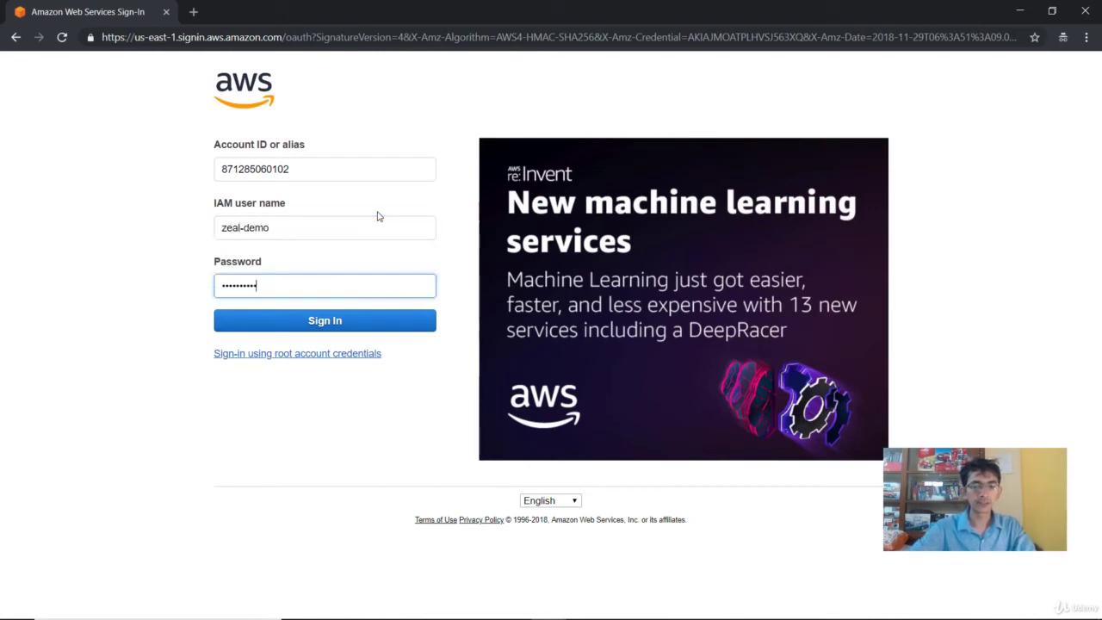
key(Return)
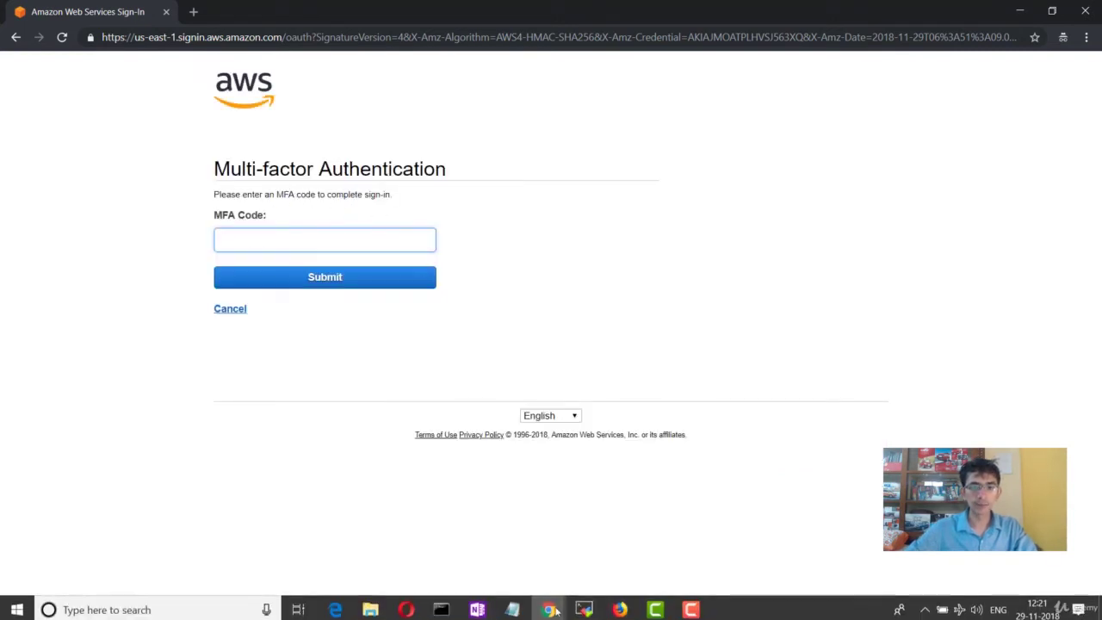
Step: Copy the current AWS/zeal-demo code from Authenticator and submit it on the MFA page
click(622, 606)
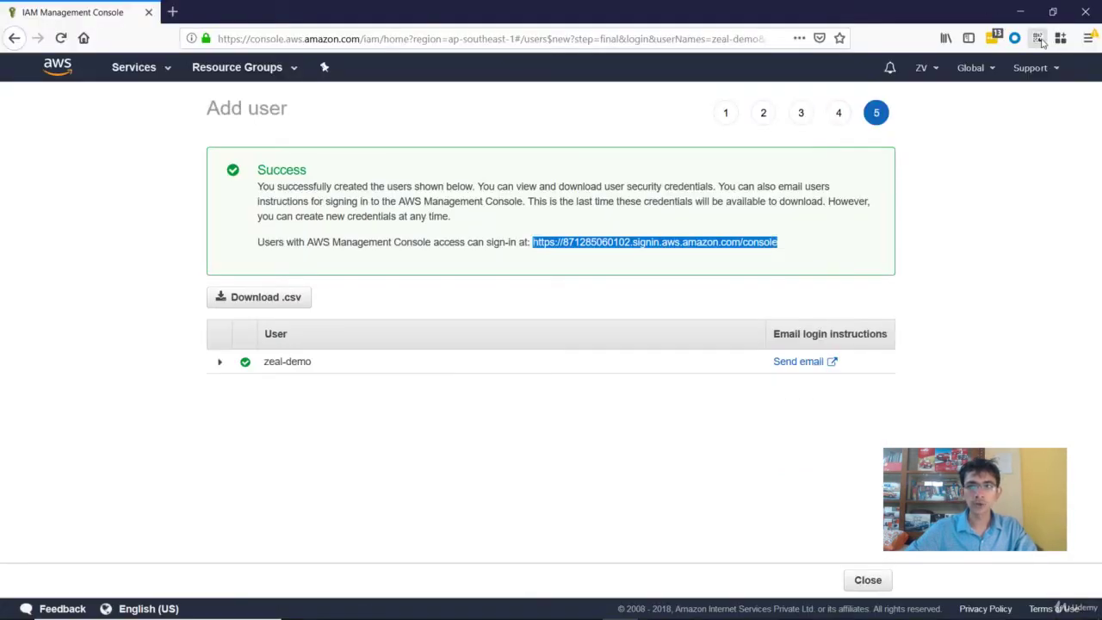
click(1039, 40)
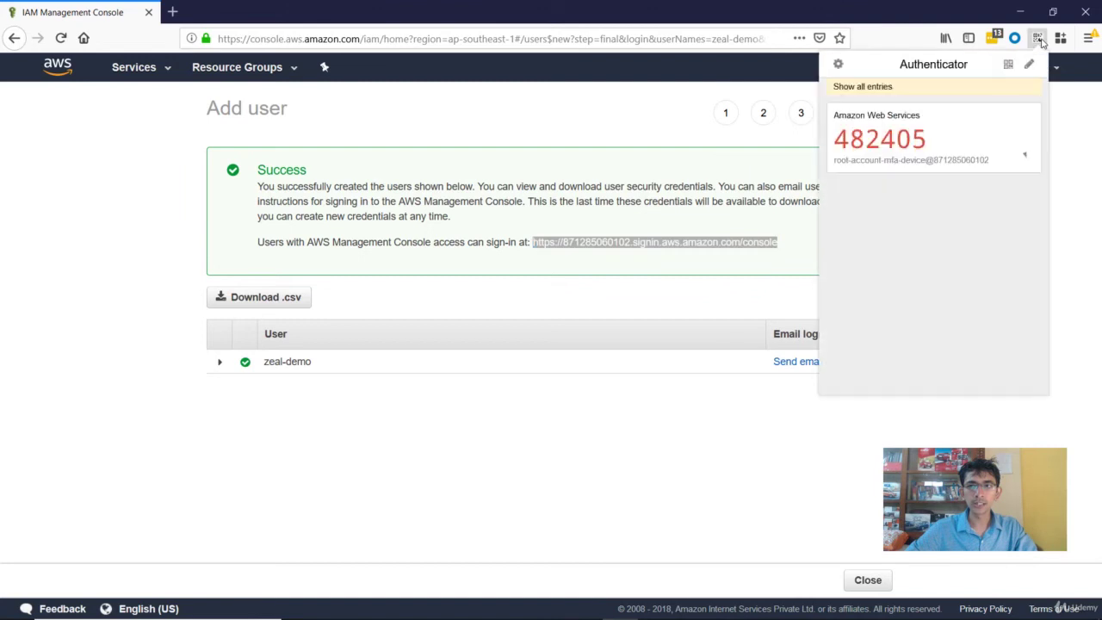
click(888, 91)
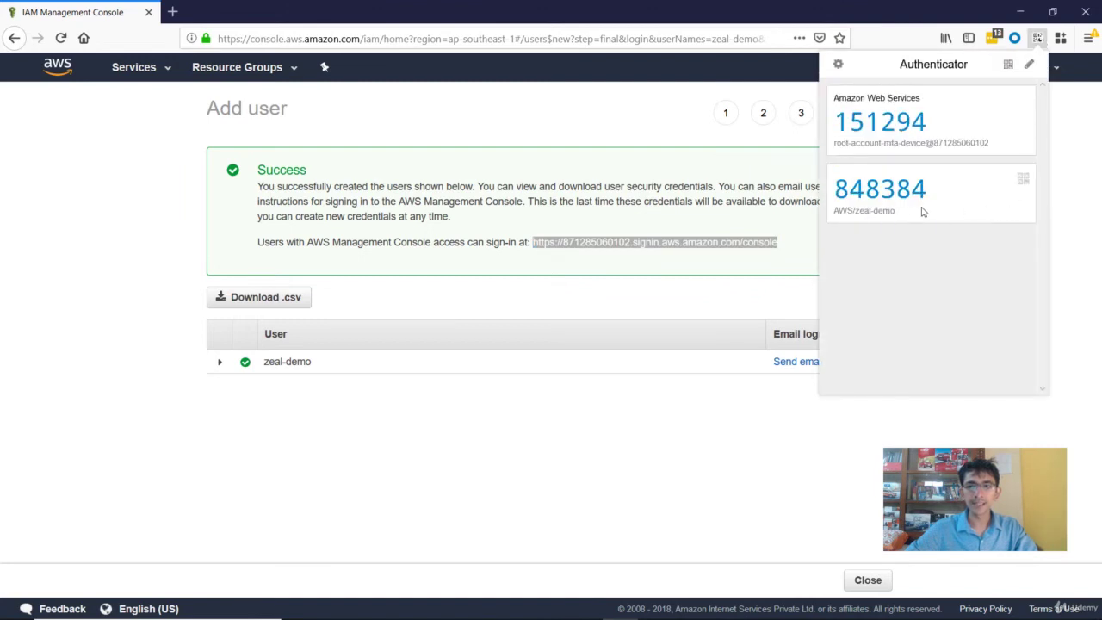
click(875, 191)
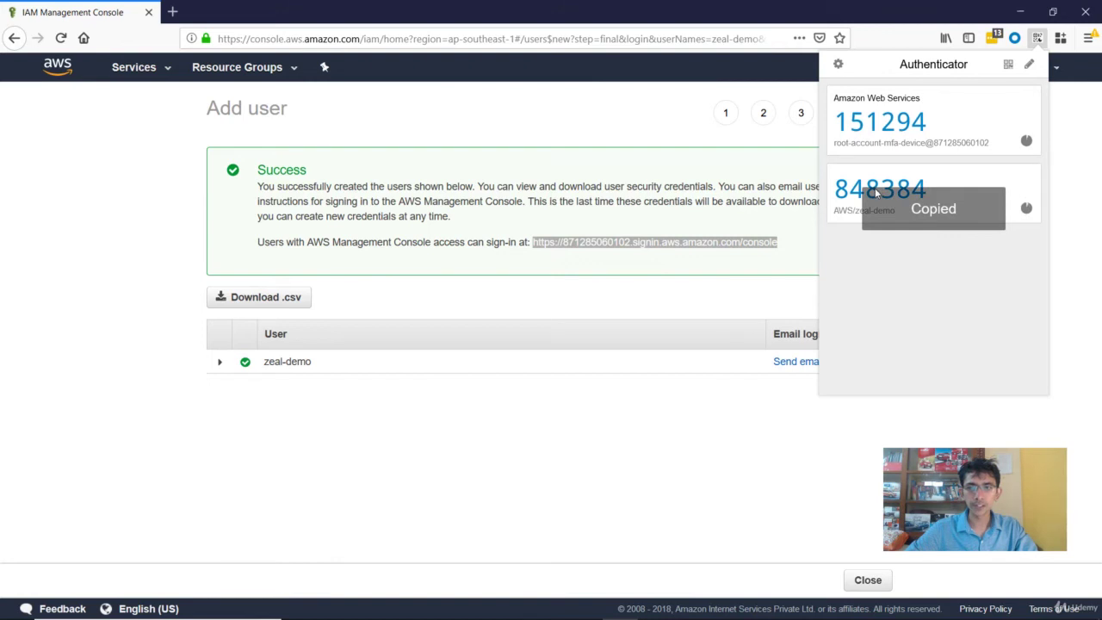
click(552, 608)
click(628, 534)
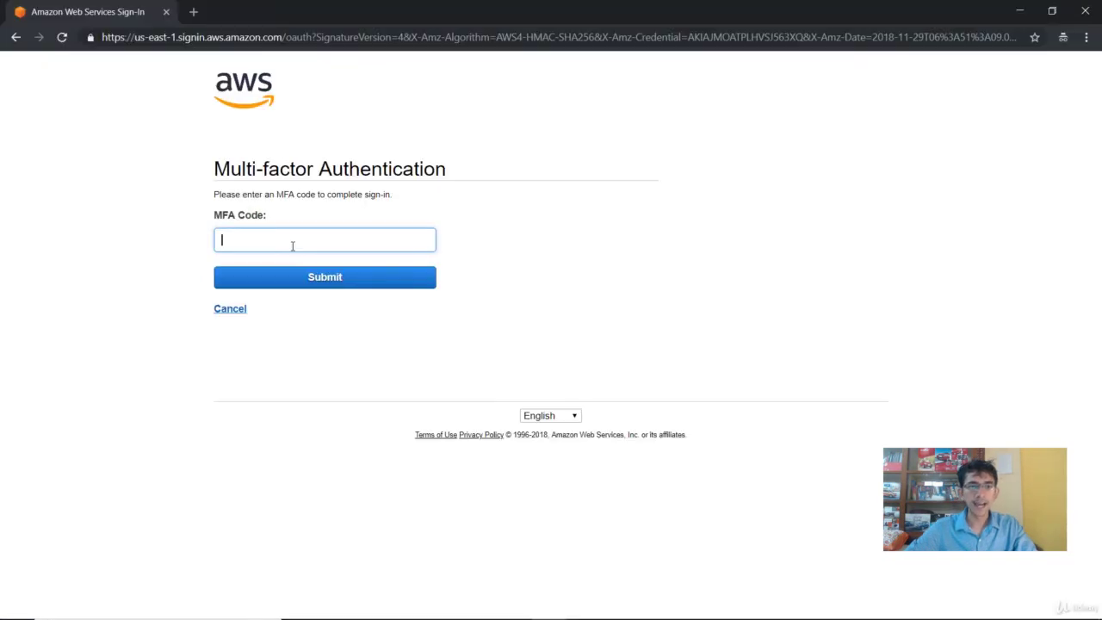
key(ctrl+v)
click(288, 280)
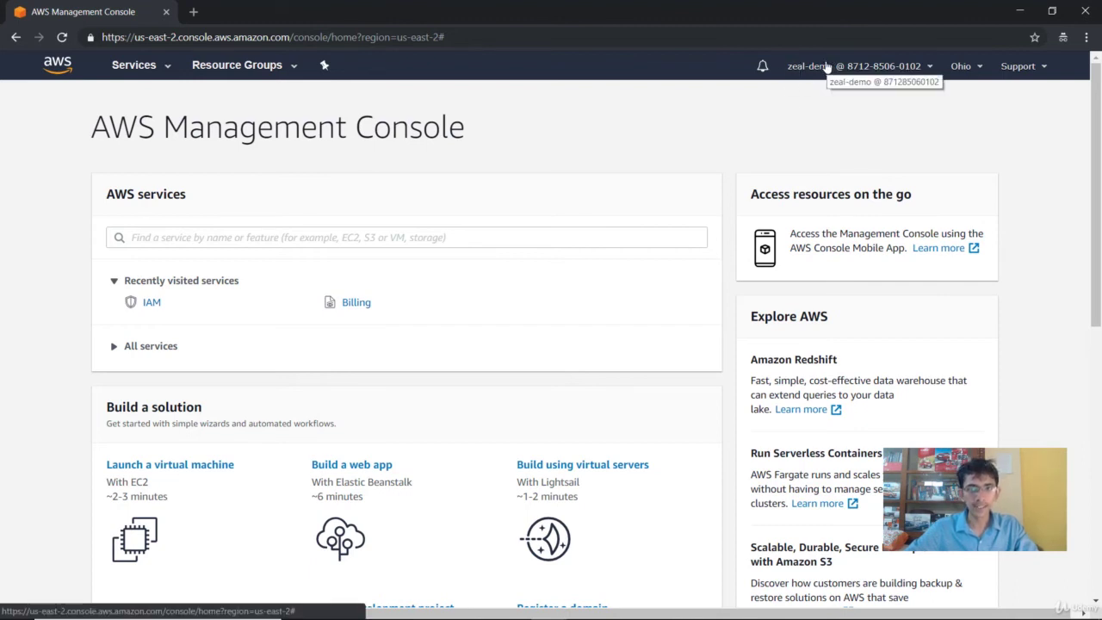
Step: In the admin window, open zeal-demo from Users and detach its AdministratorAccess policy
click(620, 607)
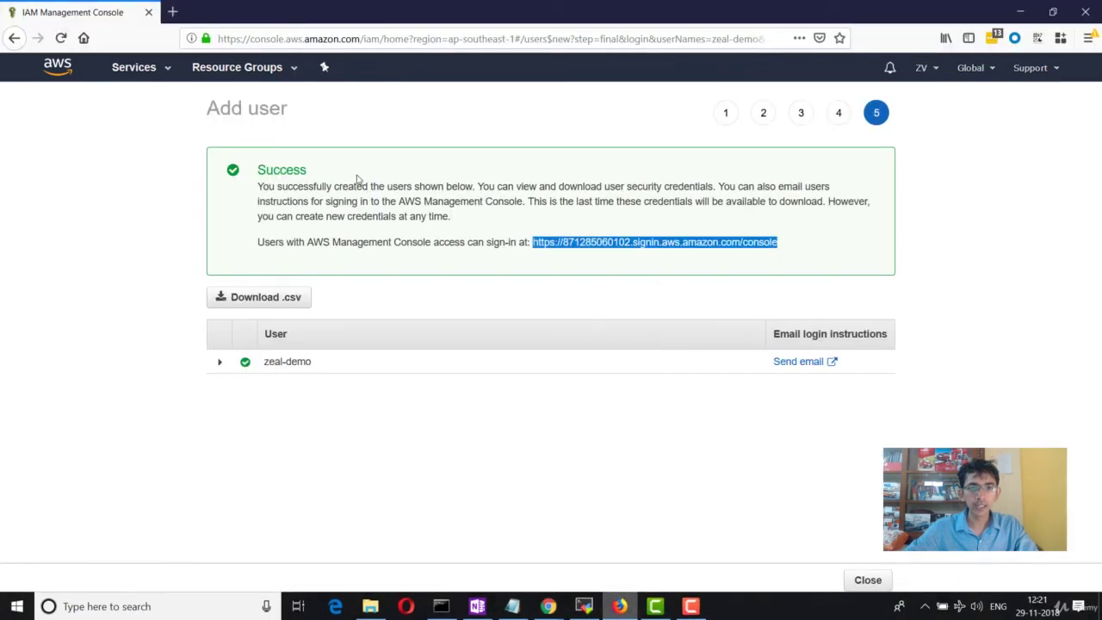
click(867, 580)
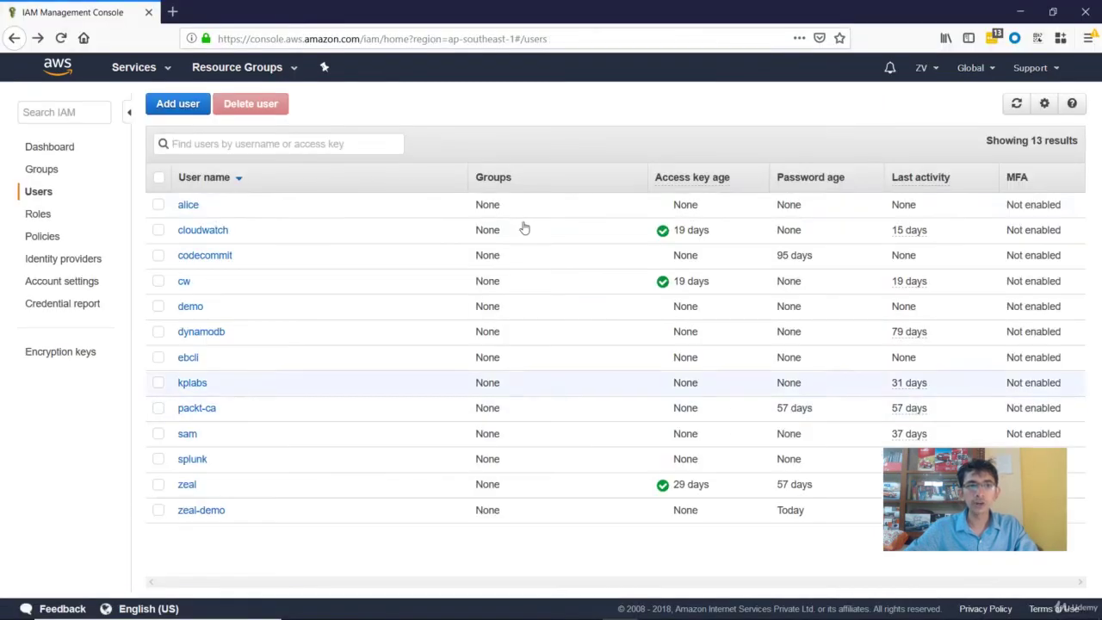
click(201, 513)
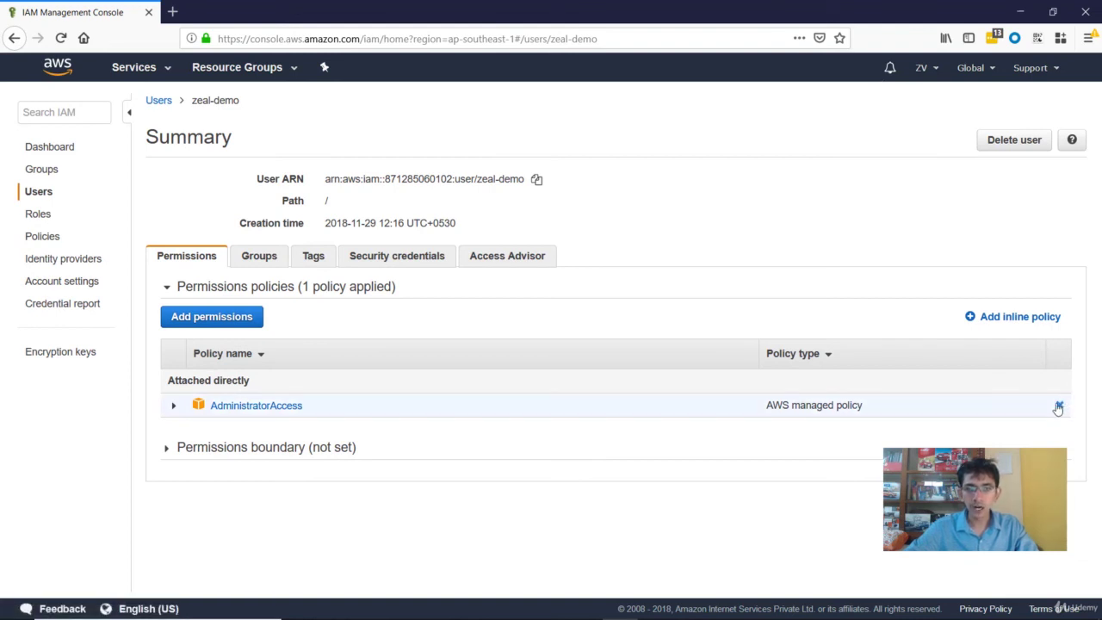
click(1058, 407)
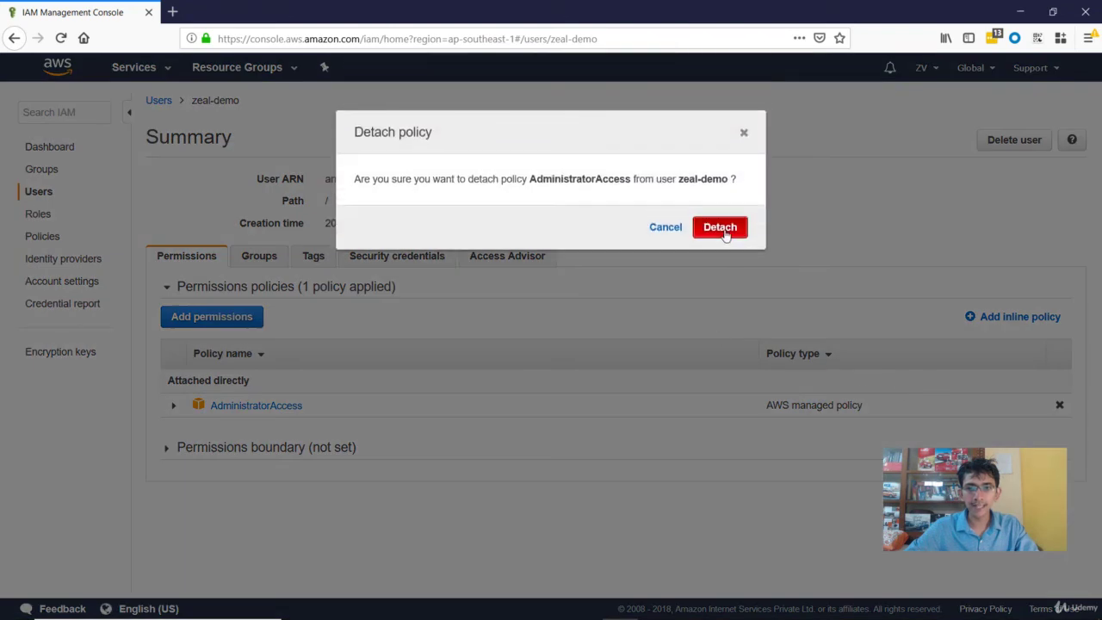
click(722, 229)
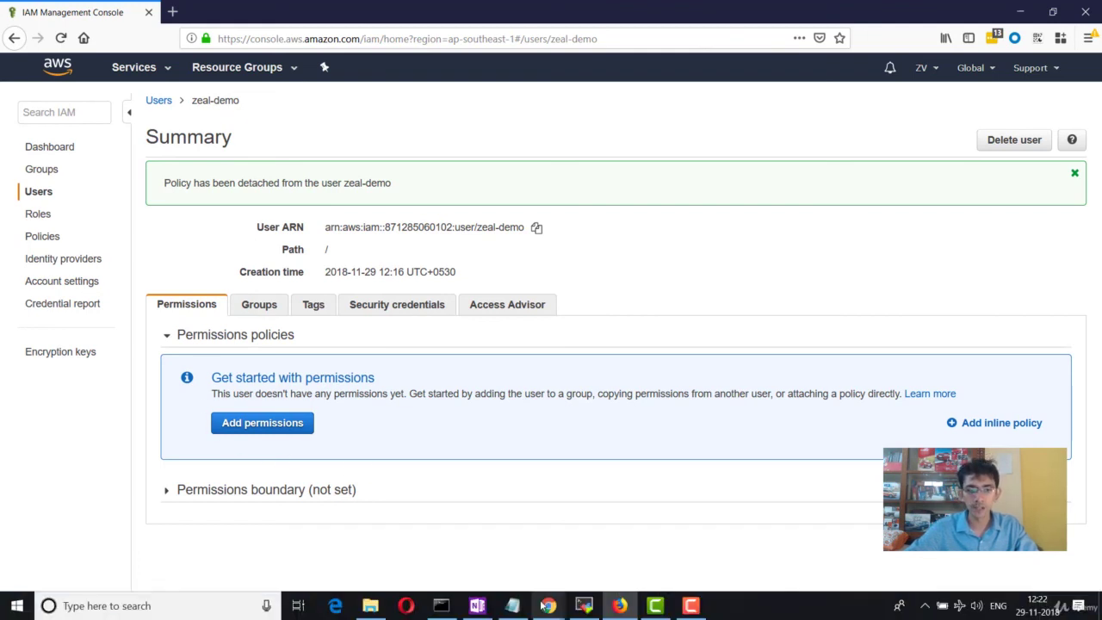
mouse_move(547, 605)
click(615, 561)
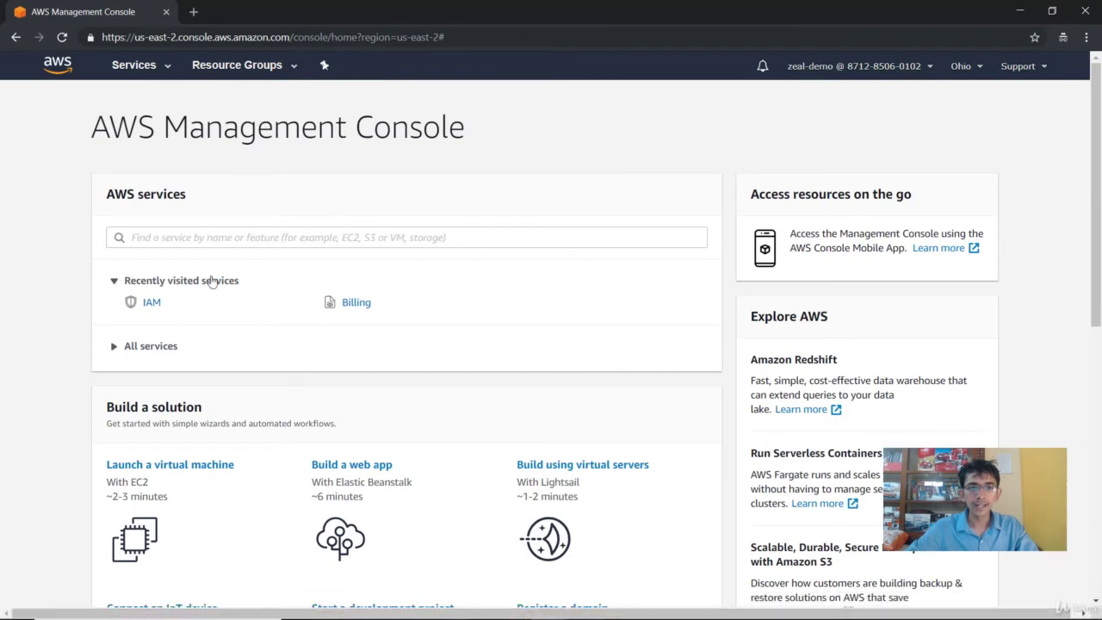
Step: Open IAM from recently visited services as zeal-demo and highlight the not-authorized error messages
click(153, 307)
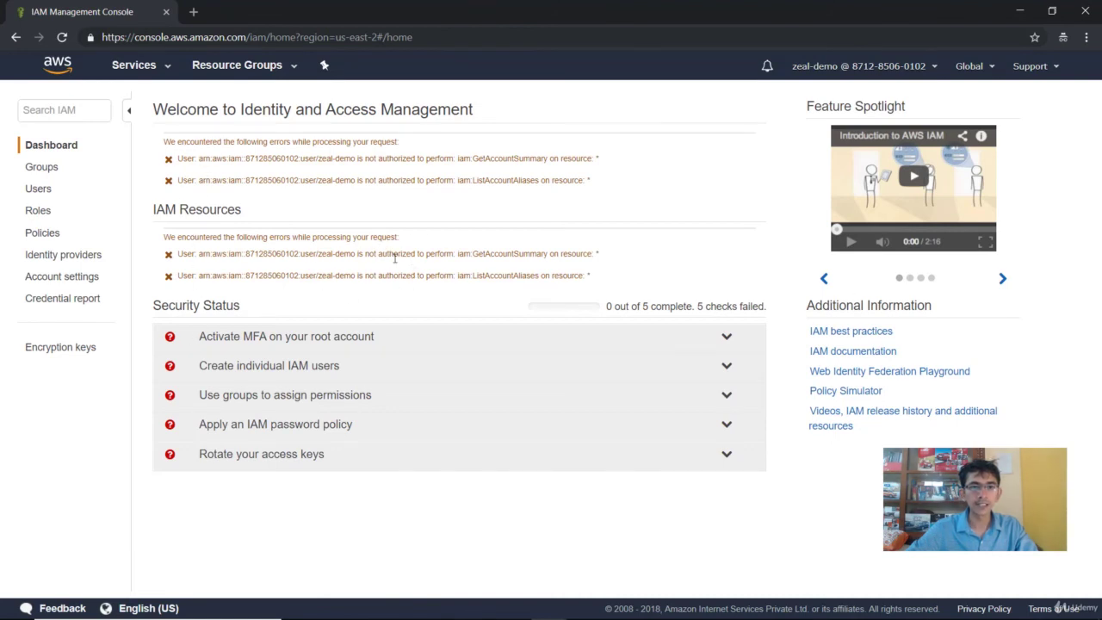
drag(390, 253, 520, 253)
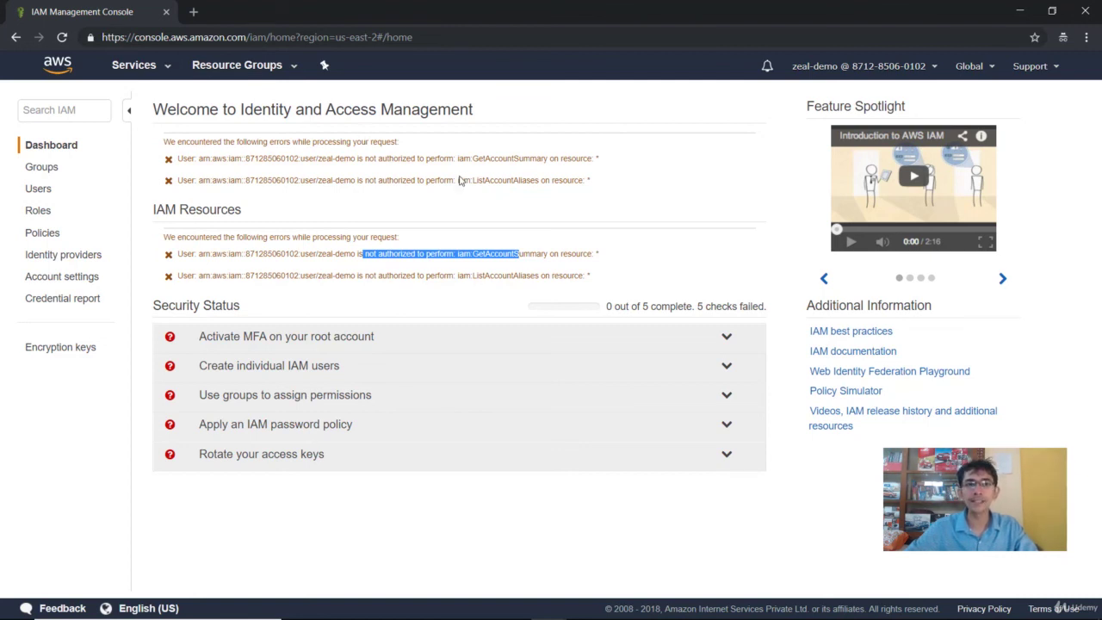
drag(240, 110, 472, 119)
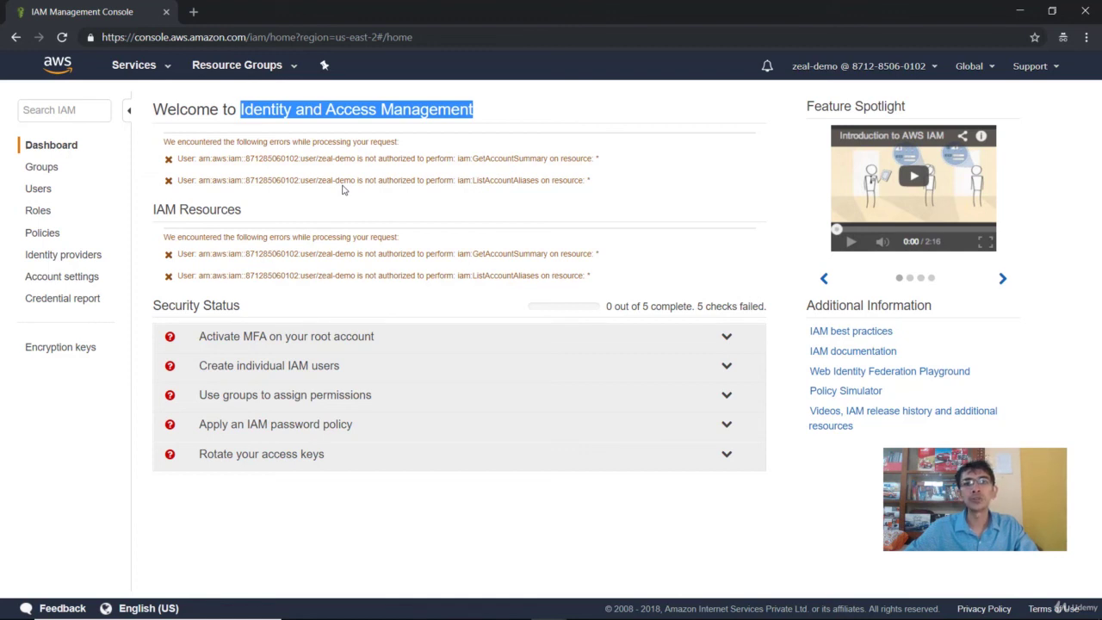
click(1048, 302)
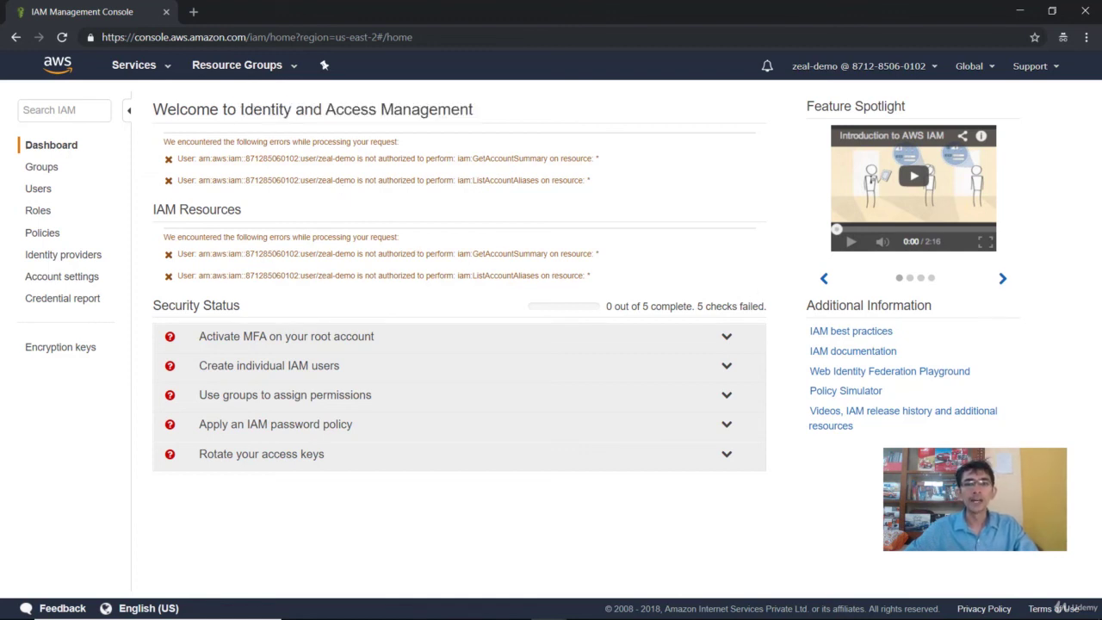